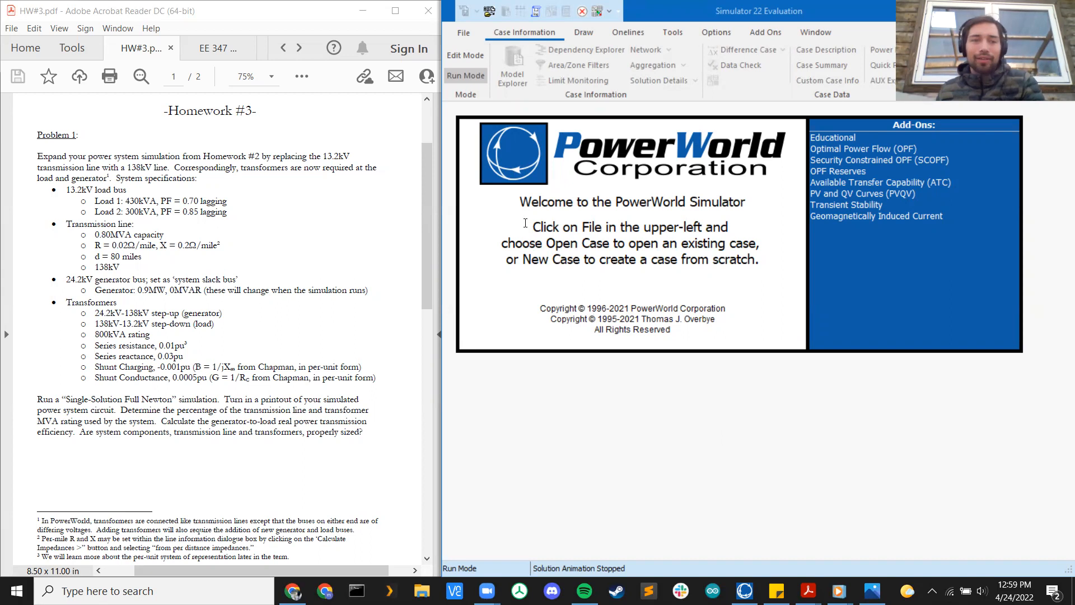
# Create a new case and place a bus on the blank oneline diagram
pyautogui.click(467, 32)
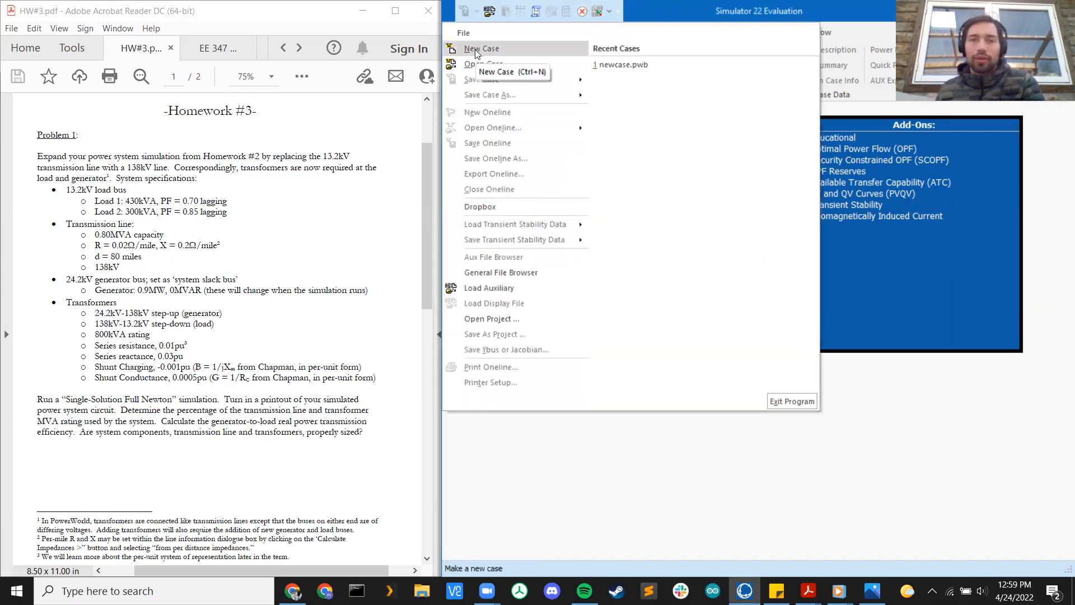
pyautogui.click(475, 50)
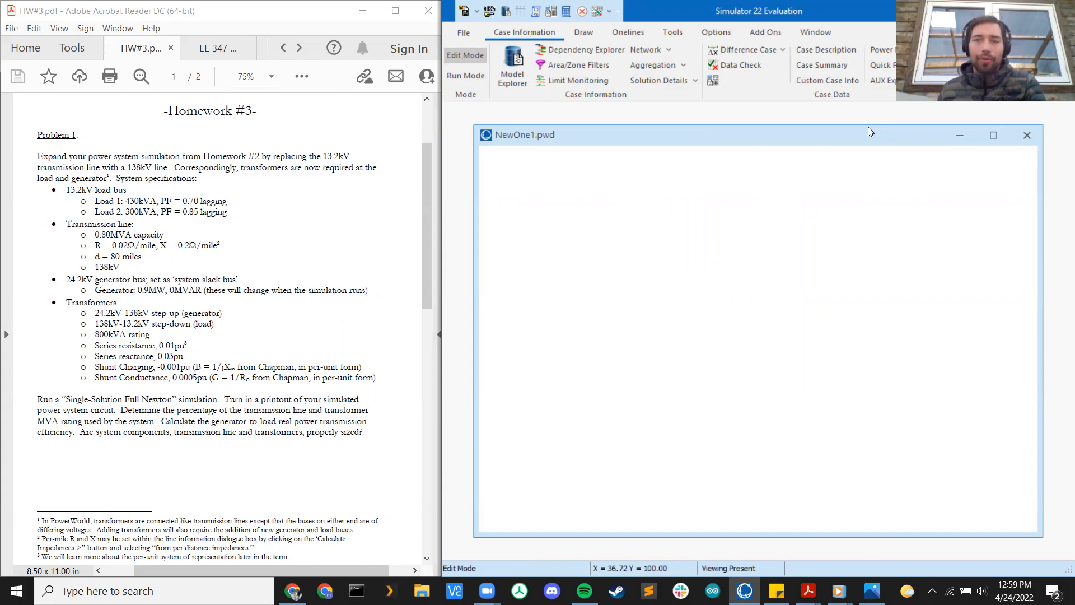
pyautogui.click(584, 34)
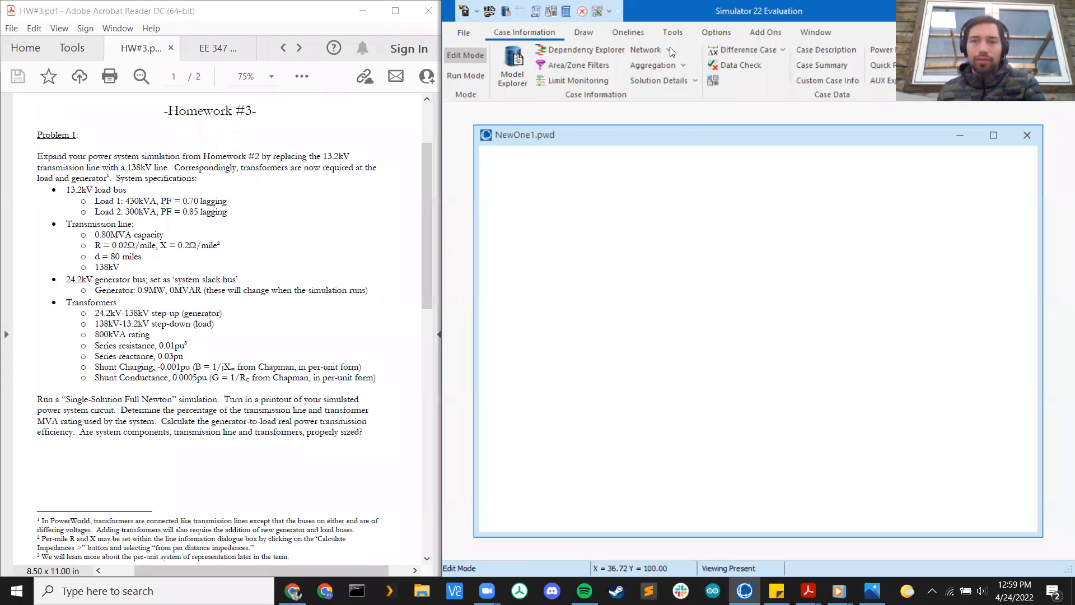
pyautogui.click(654, 49)
pyautogui.click(655, 67)
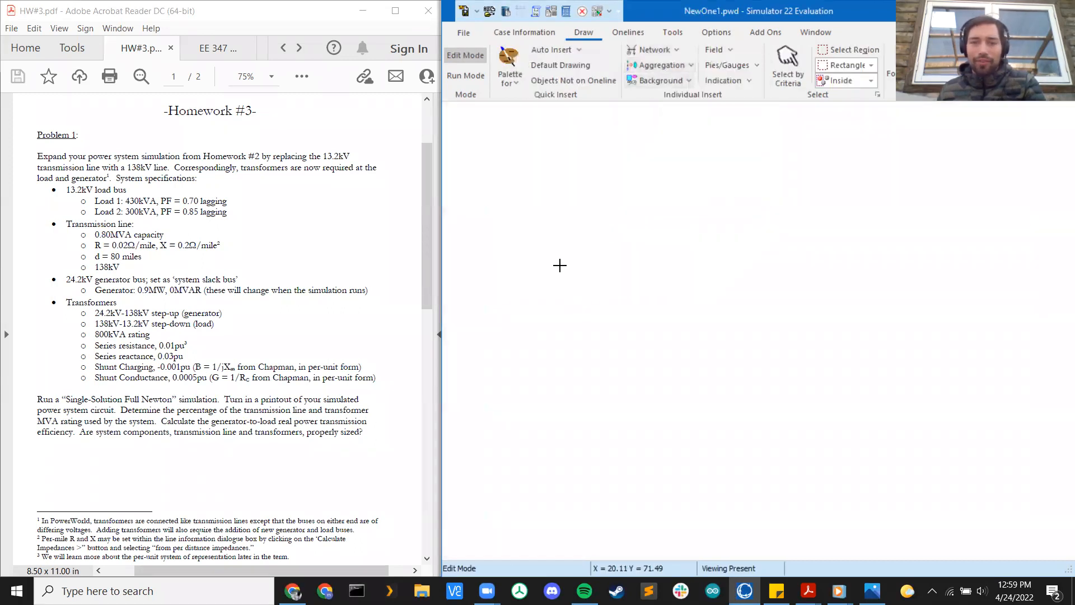
pyautogui.click(543, 272)
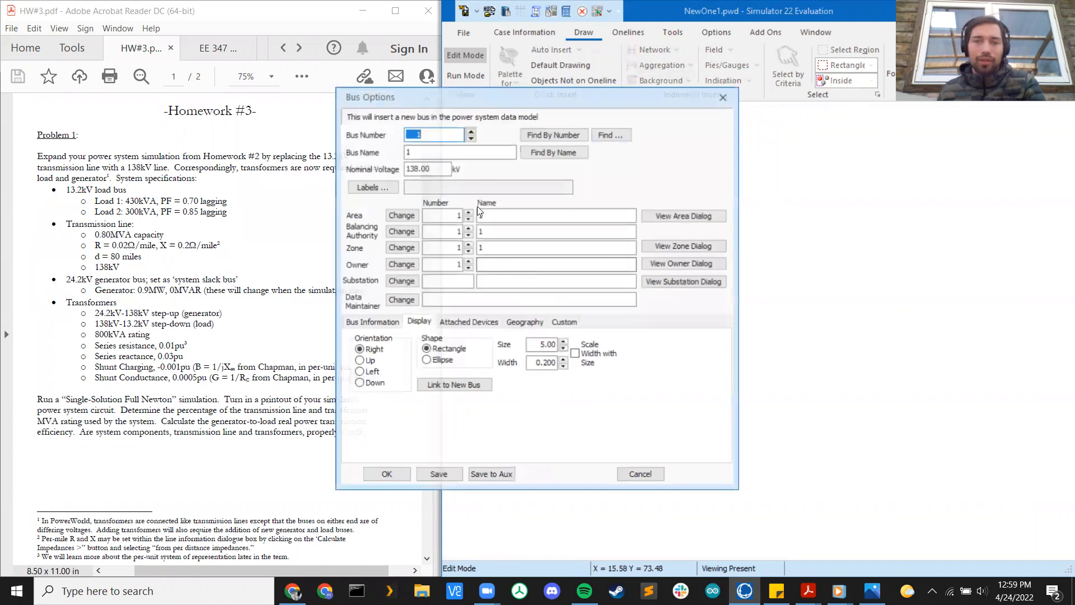
# Set bus 1's nominal voltage to 24.2 kV and make it the system slack bus
pyautogui.doubleClick(433, 170)
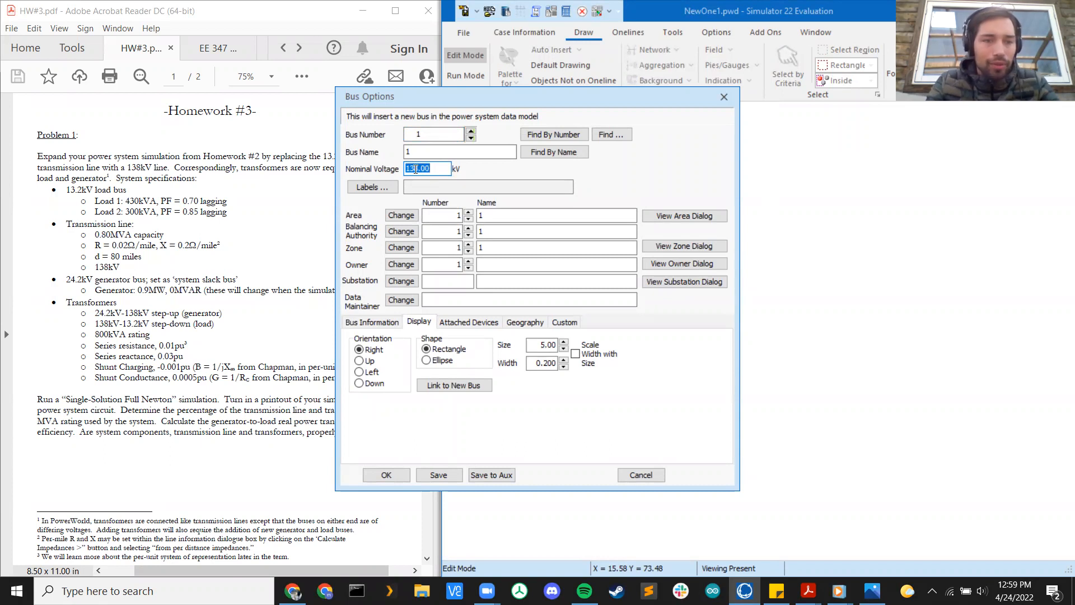
pyautogui.write('24.')
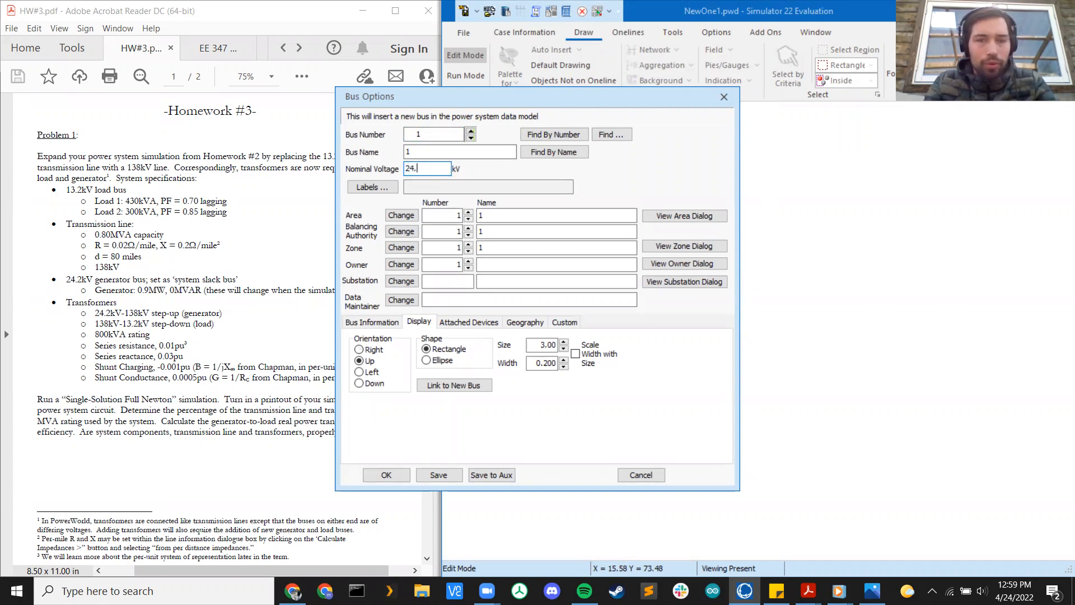
pyautogui.write('2')
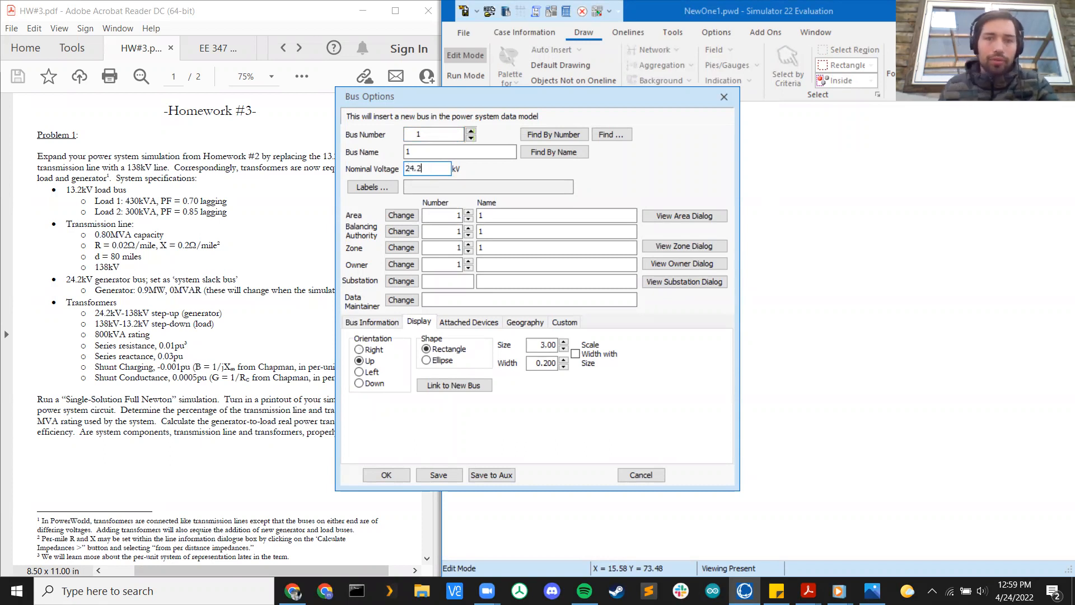
pyautogui.click(371, 324)
pyautogui.click(353, 386)
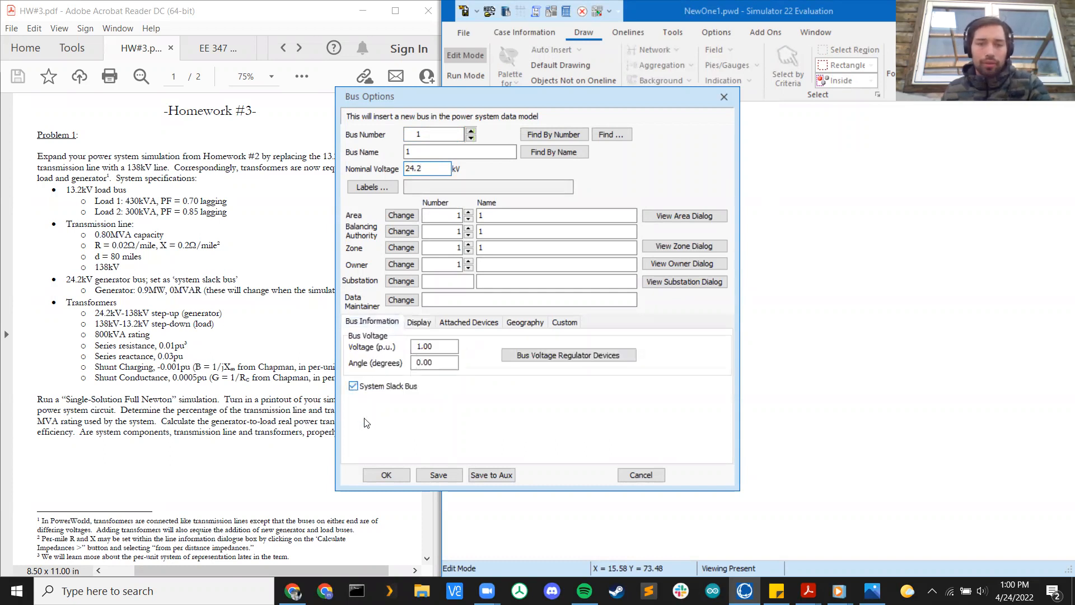
pyautogui.click(387, 475)
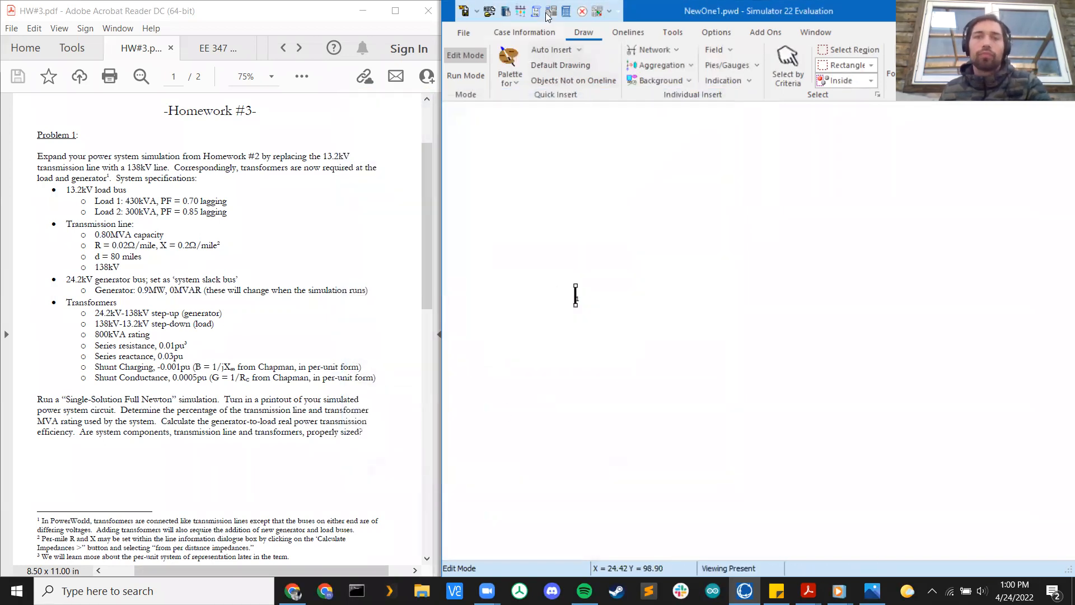
# Attach a generator to the lower end of bus 1 with a MW setpoint of 0.9
pyautogui.click(644, 50)
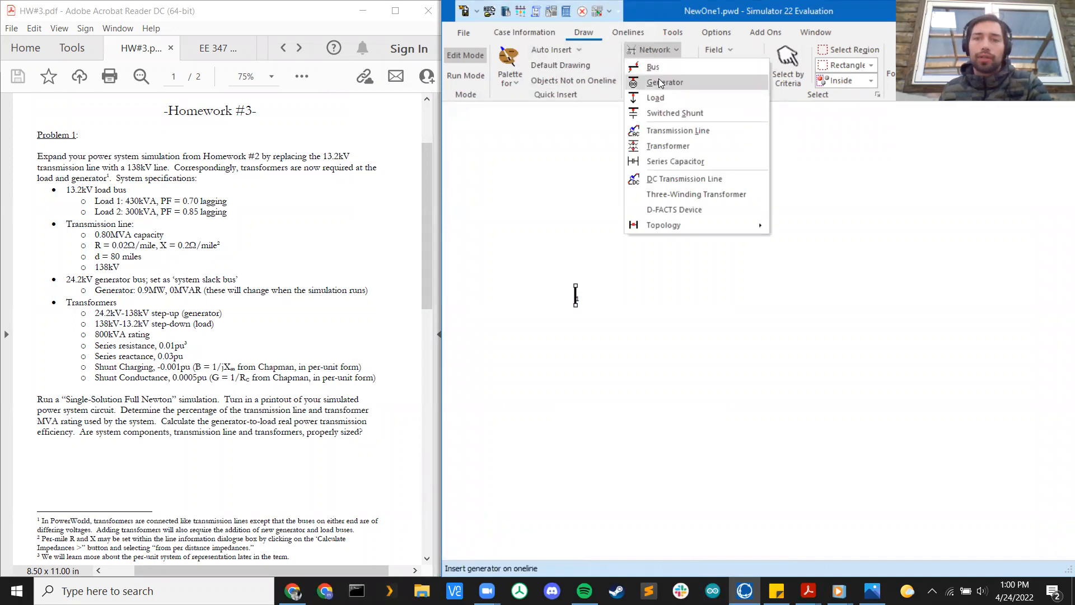
pyautogui.click(653, 78)
pyautogui.click(576, 307)
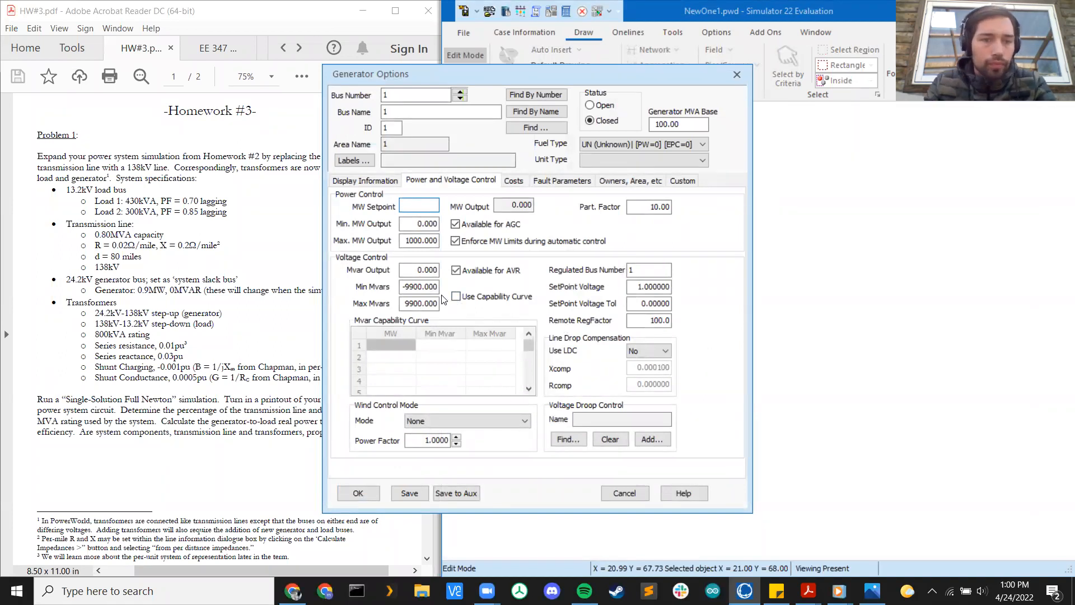
pyautogui.write('.9')
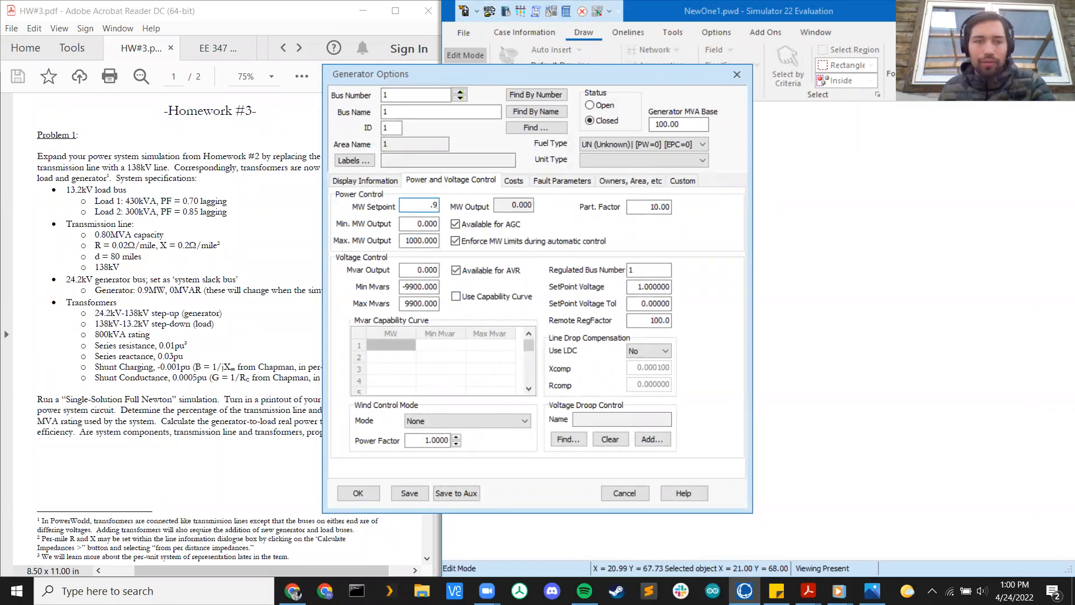
pyautogui.click(359, 493)
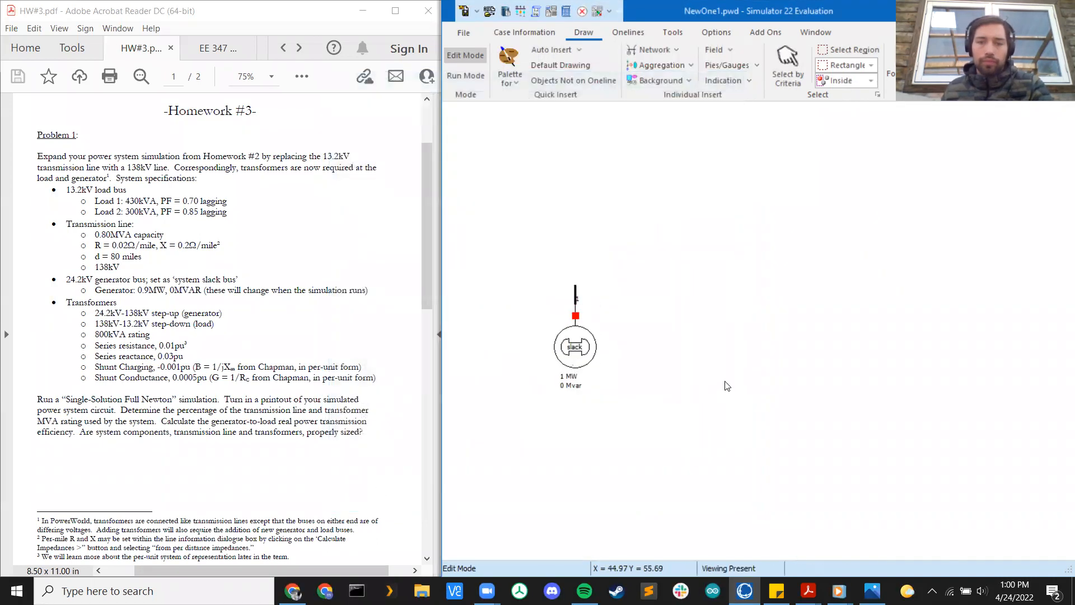
# Set the generator's MW output field to show 4 digits to the right of the decimal
pyautogui.click(565, 380)
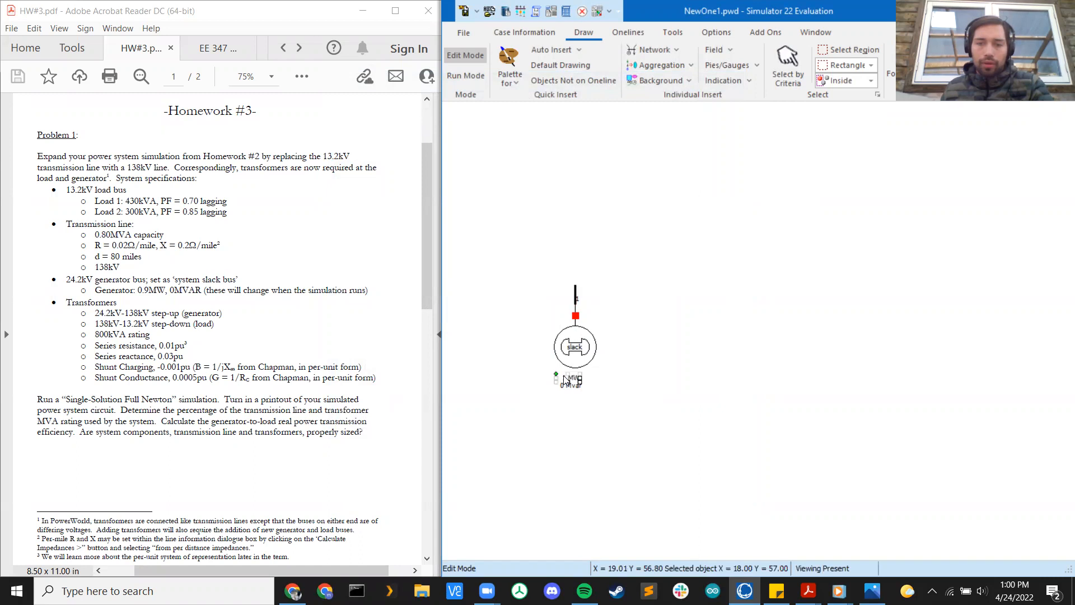
pyautogui.doubleClick(567, 382)
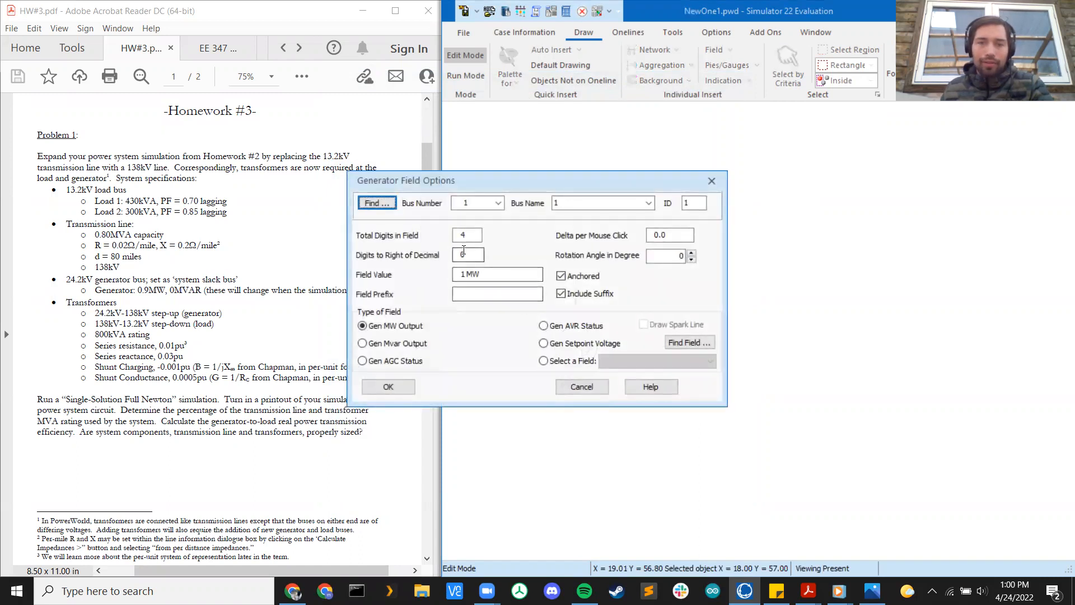
pyautogui.write('4')
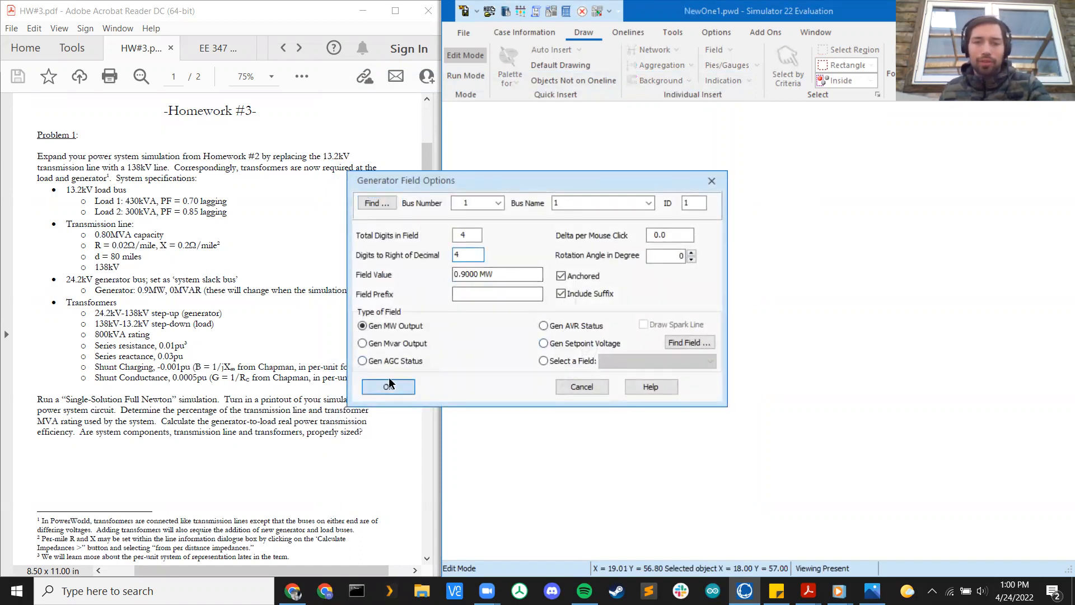
pyautogui.click(389, 384)
# Set the generator's Mvar output field to show 4 digits to the right of the decimal
pyautogui.click(565, 386)
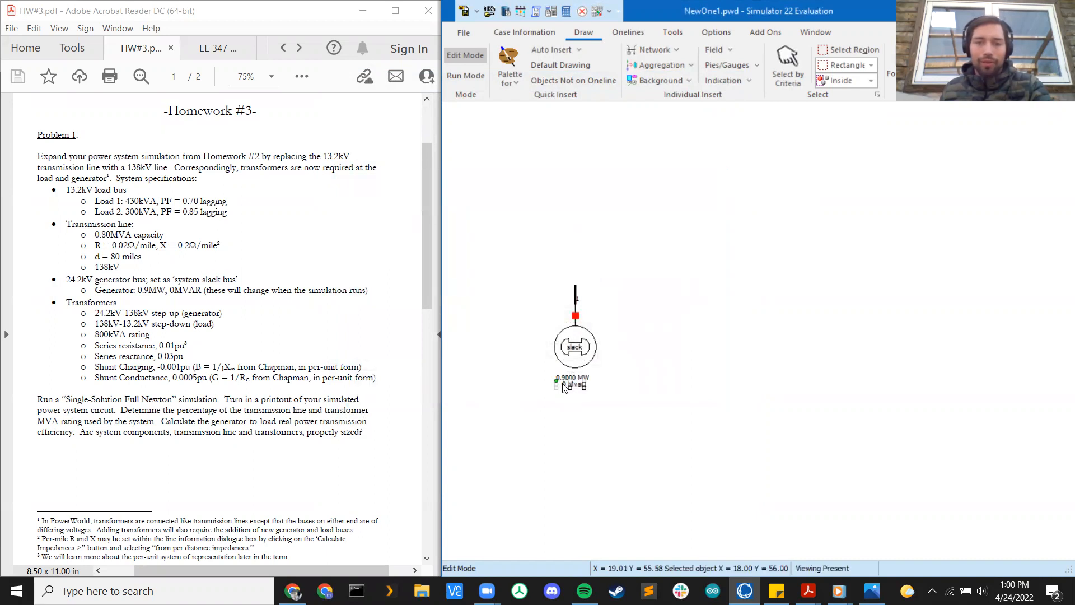
pyautogui.doubleClick(564, 387)
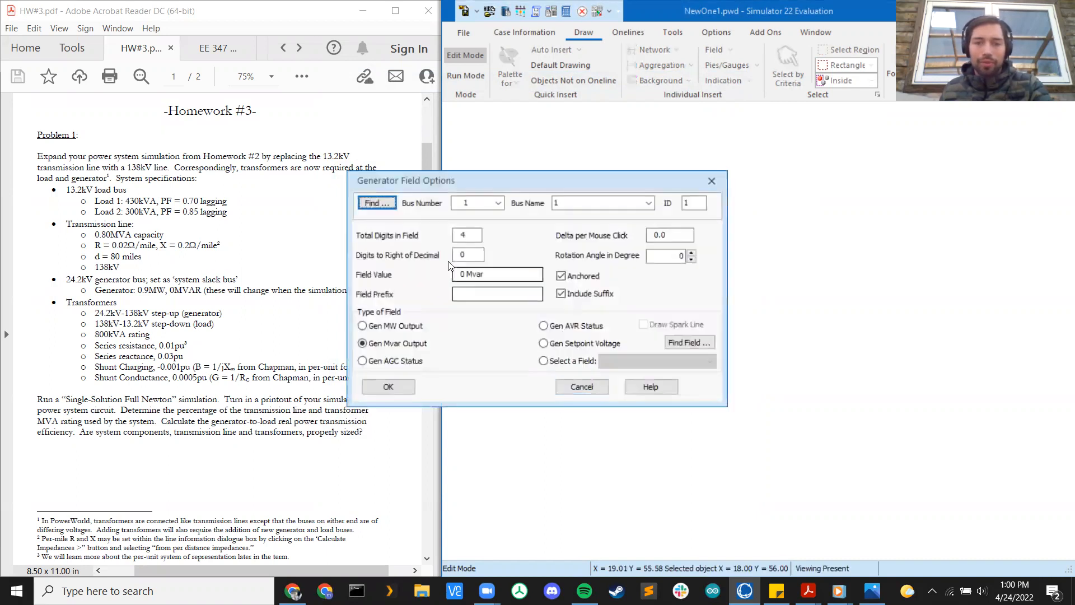
pyautogui.doubleClick(472, 256)
pyautogui.write('4')
pyautogui.click(388, 386)
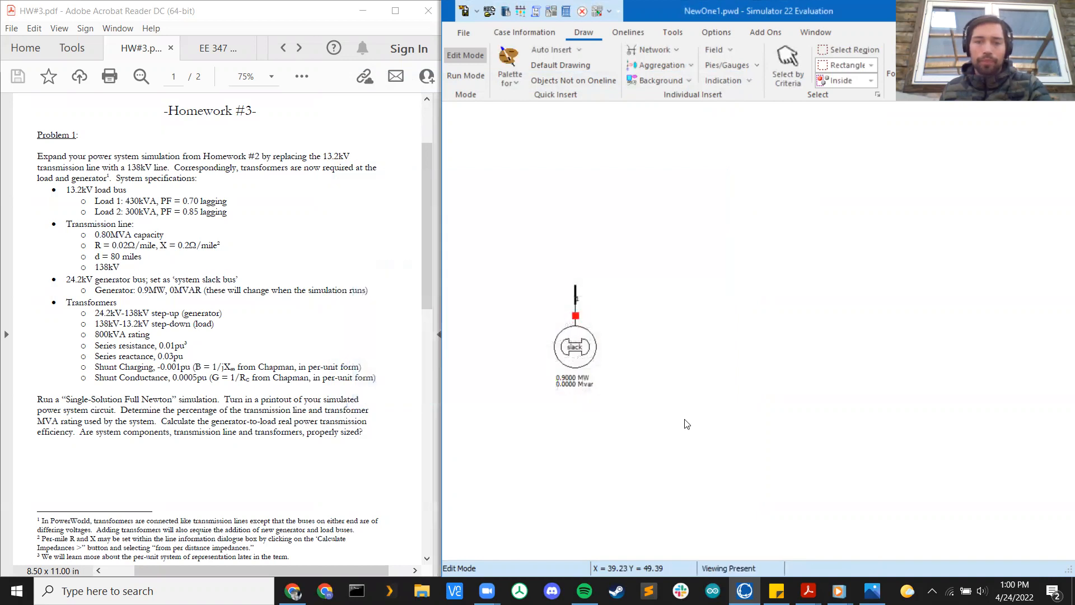
pyautogui.click(674, 51)
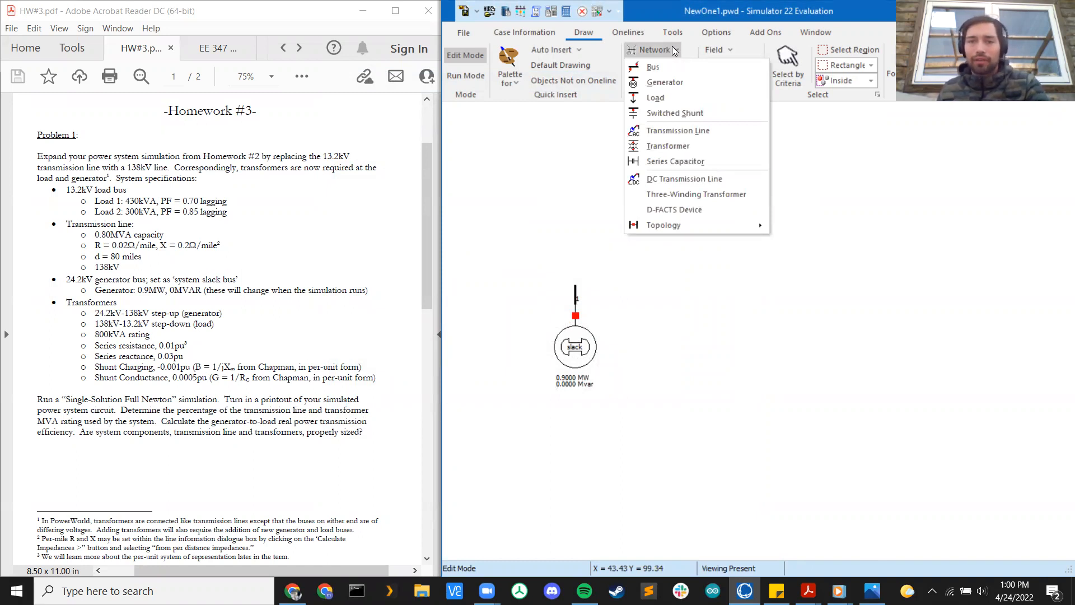
pyautogui.click(672, 100)
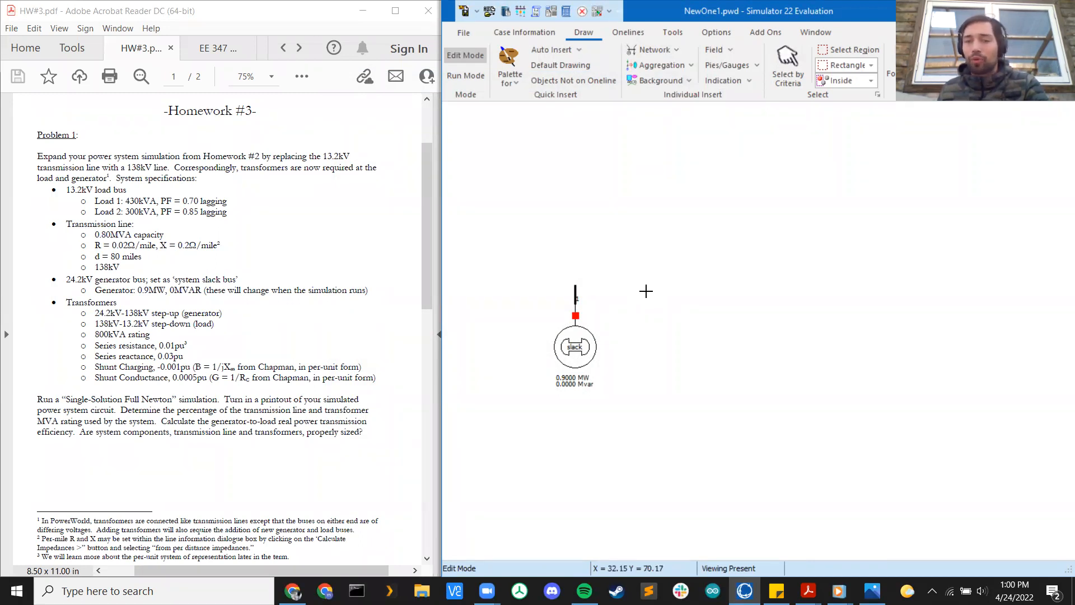
pyautogui.click(689, 287)
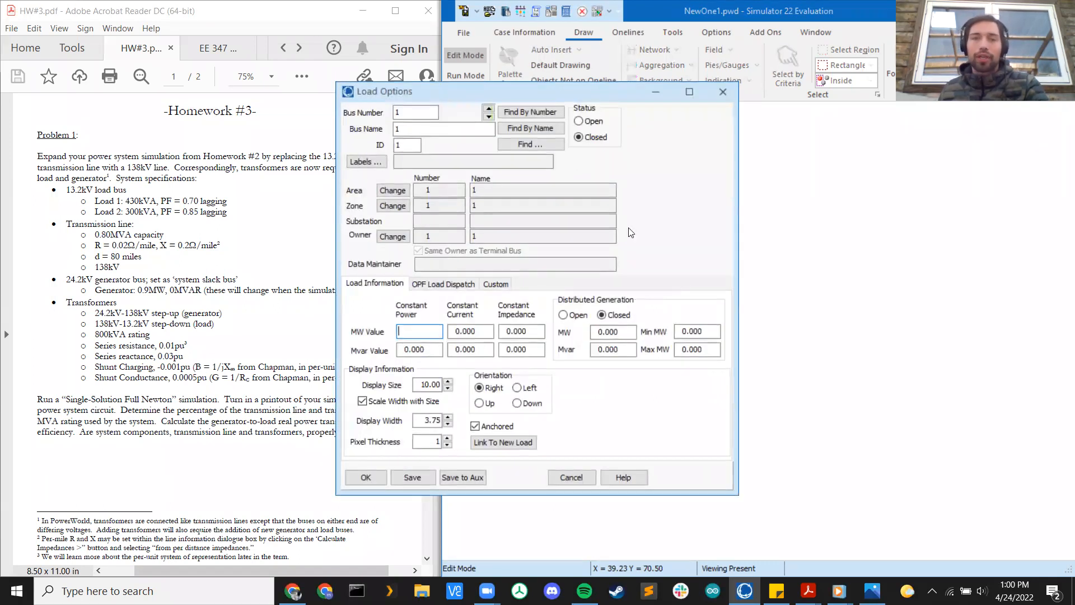
pyautogui.moveTo(532, 92); pyautogui.dragTo(713, 64)
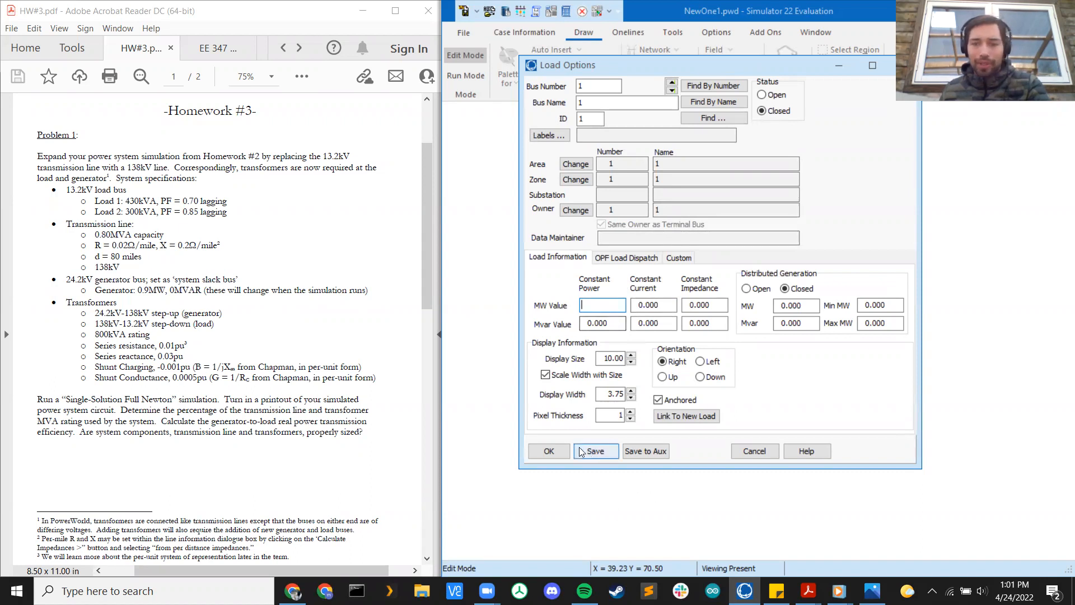
pyautogui.click(757, 450)
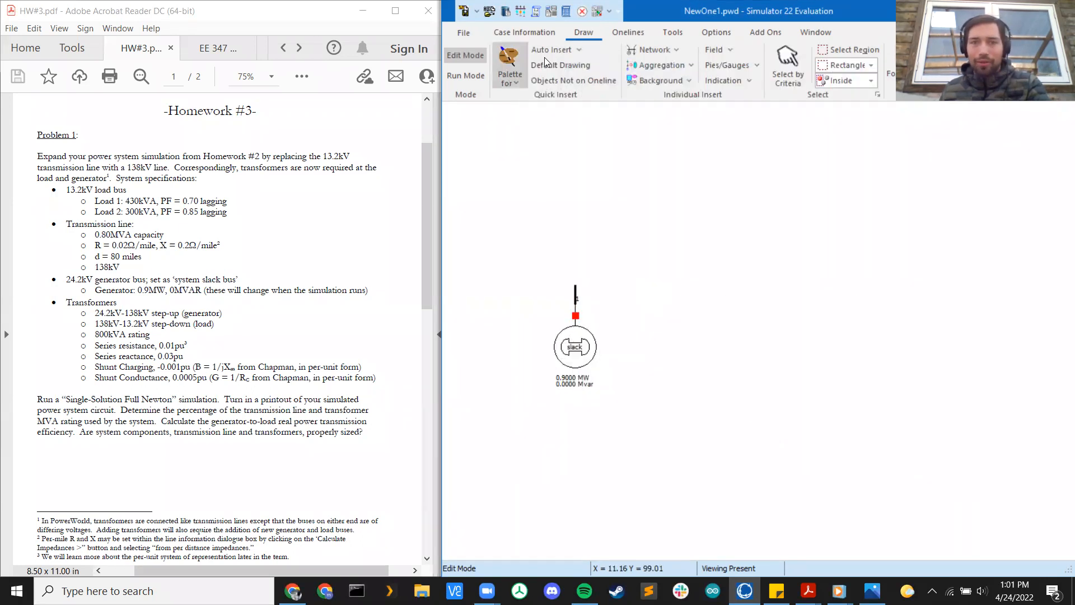
# Insert bus 2 to the right of the generator bus with a nominal voltage of 138 kV and its orientation set to Up
pyautogui.click(678, 49)
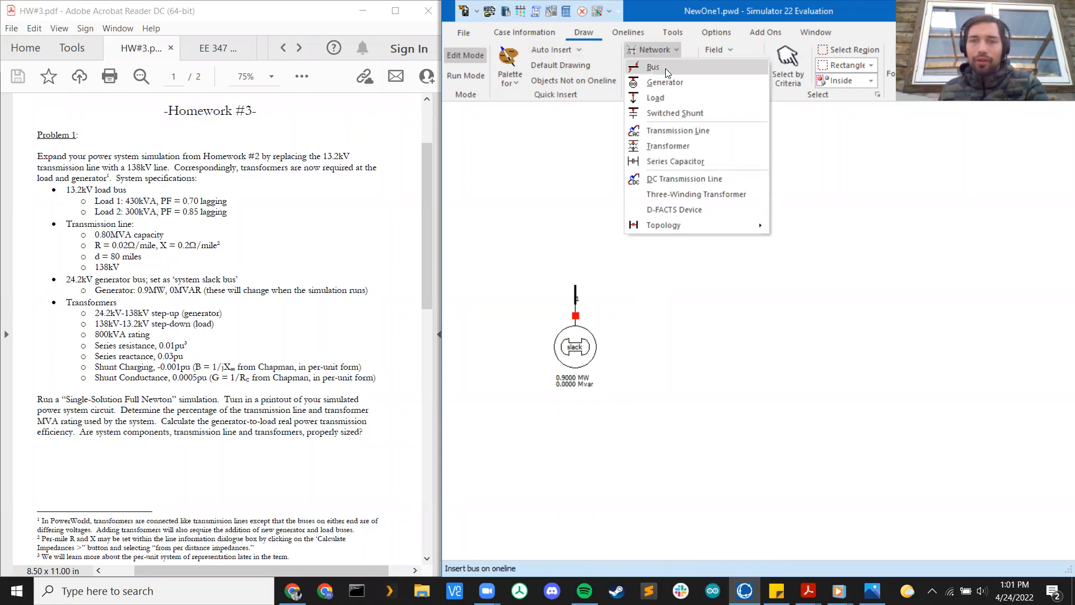
pyautogui.click(666, 85)
pyautogui.click(693, 294)
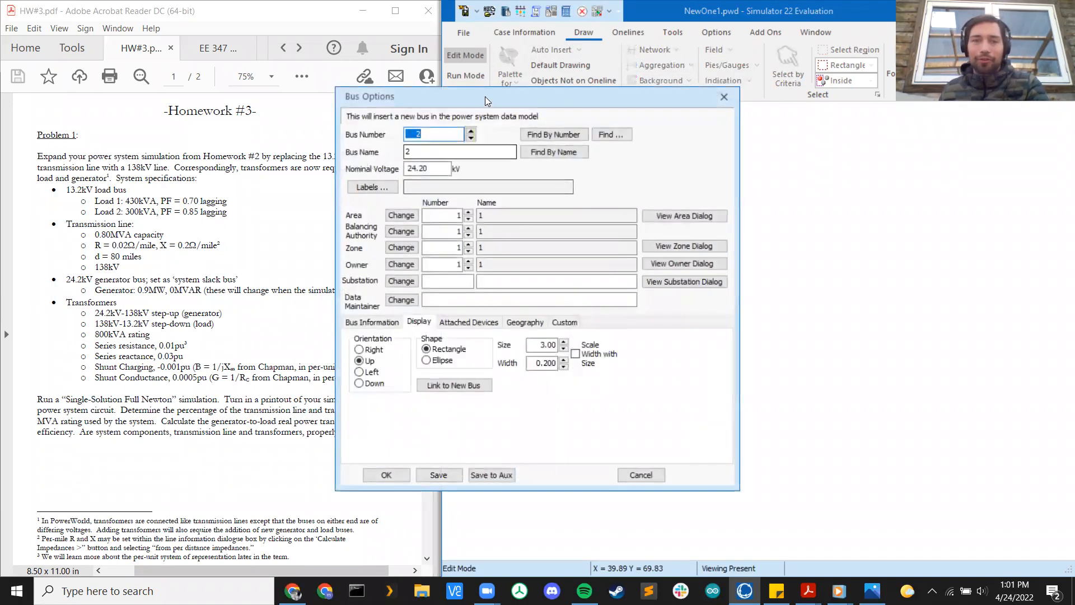
pyautogui.moveTo(491, 96); pyautogui.dragTo(704, 96)
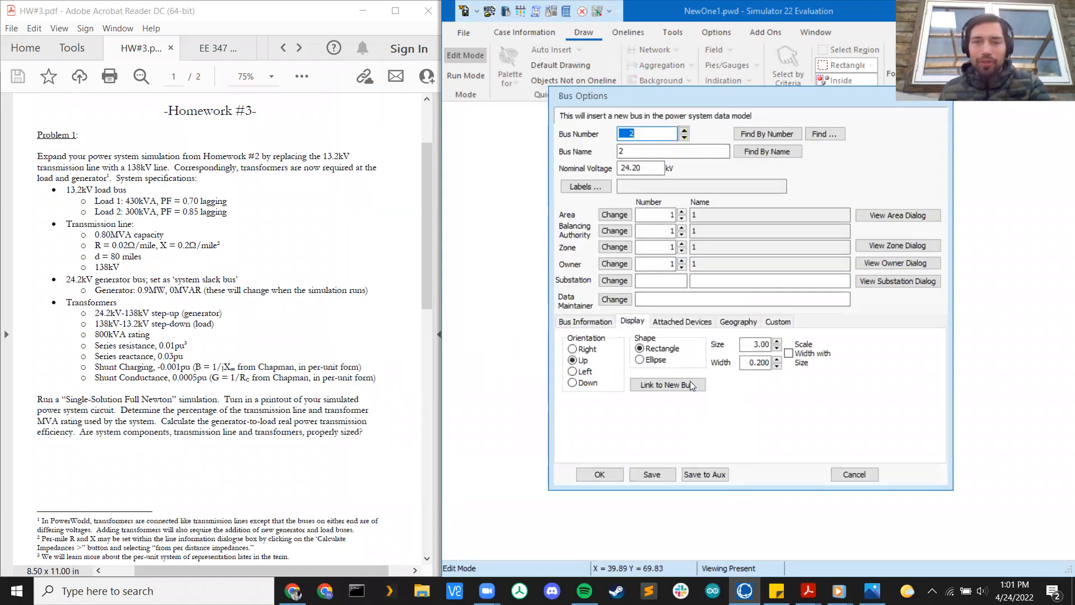
pyautogui.doubleClick(649, 169)
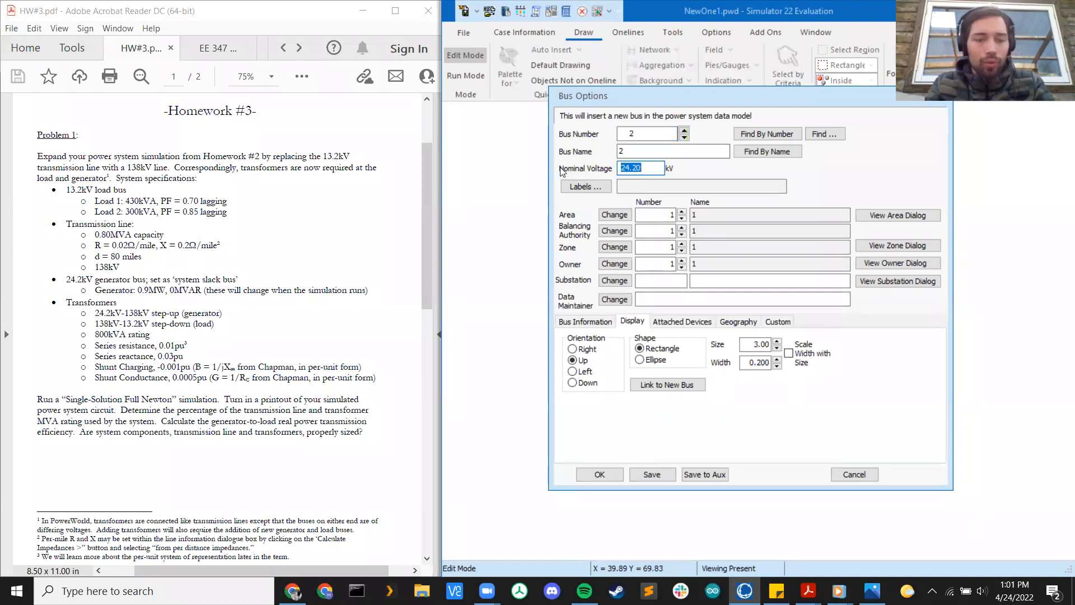
pyautogui.write('138')
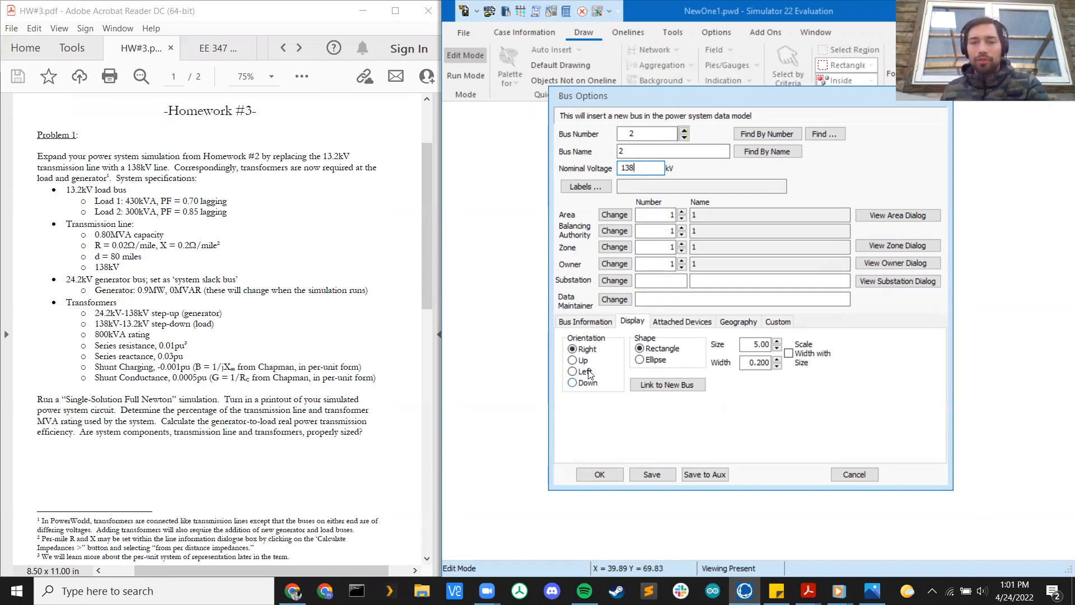
pyautogui.click(573, 360)
pyautogui.click(586, 322)
pyautogui.click(633, 321)
pyautogui.click(588, 474)
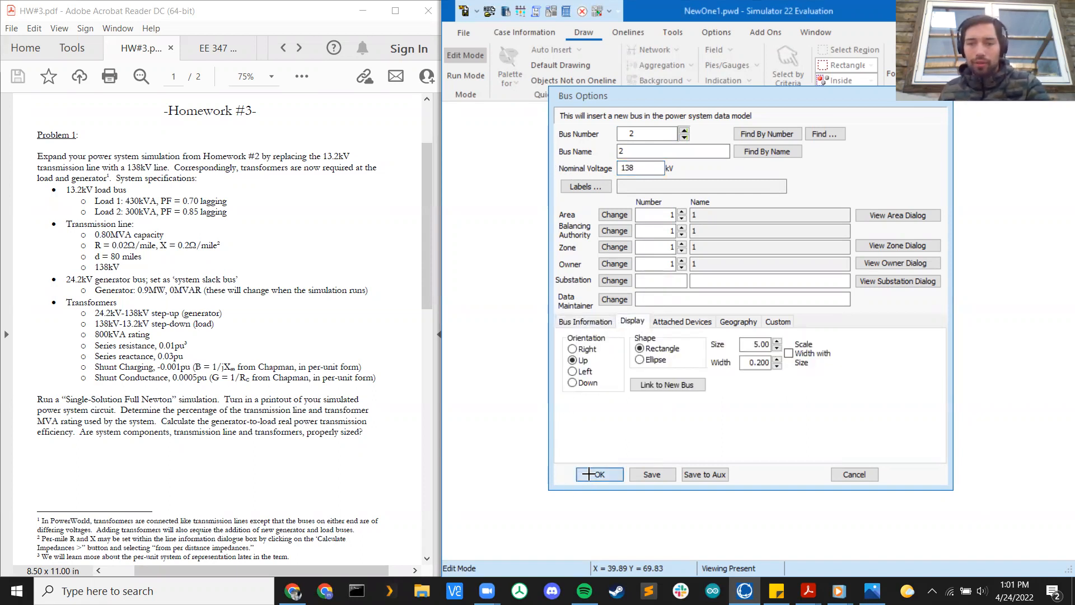
pyautogui.moveTo(714, 306); pyautogui.dragTo(711, 317)
pyautogui.click(656, 149)
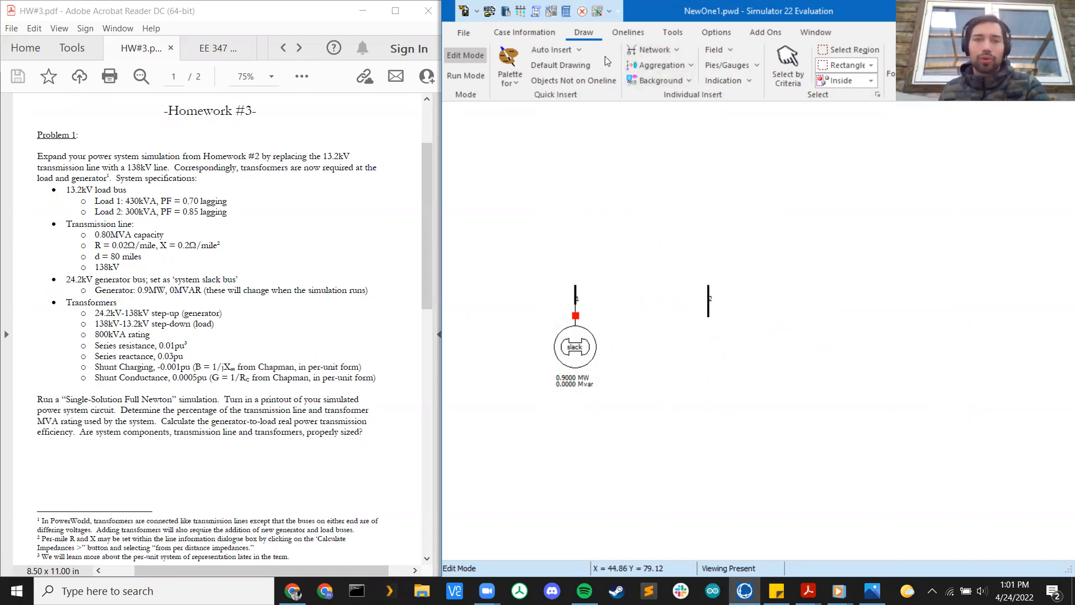
# Draw a transformer from the 24.2 kV generator bus 1 to the 138 kV bus 2
pyautogui.click(661, 52)
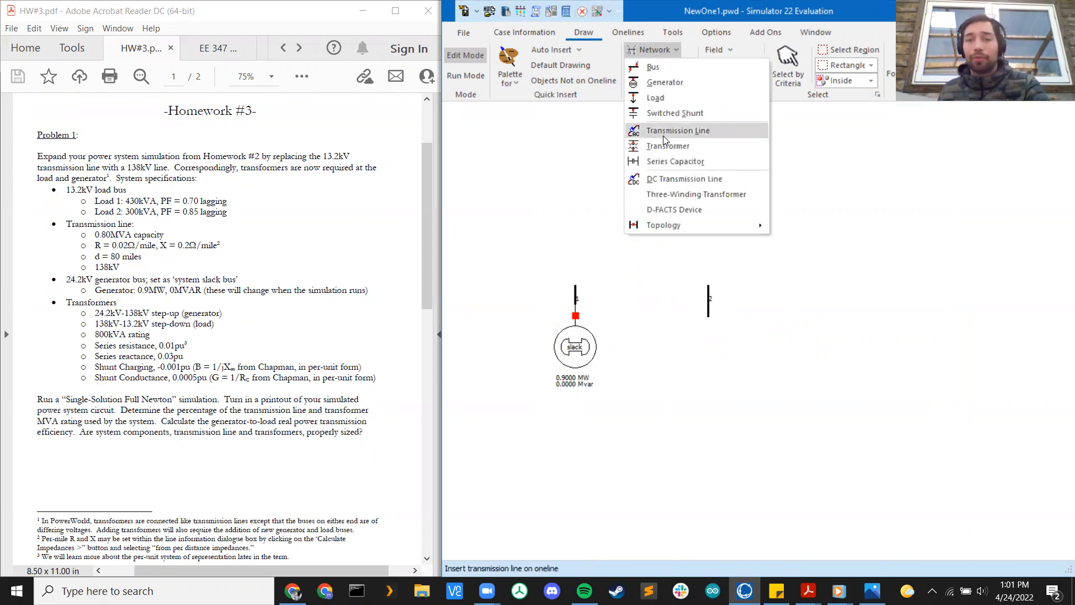
pyautogui.click(677, 146)
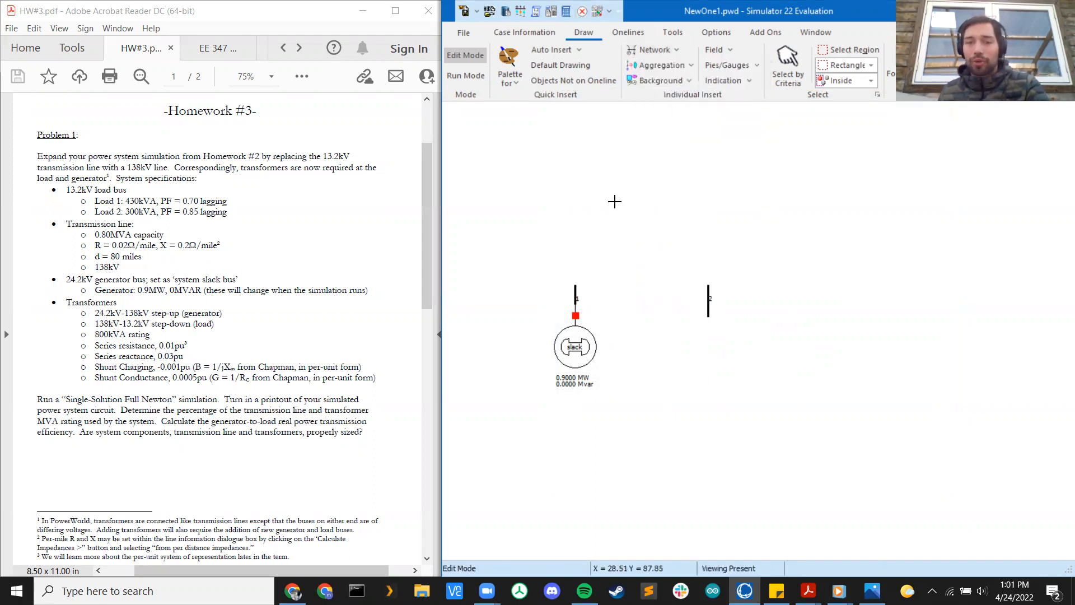
pyautogui.click(575, 291)
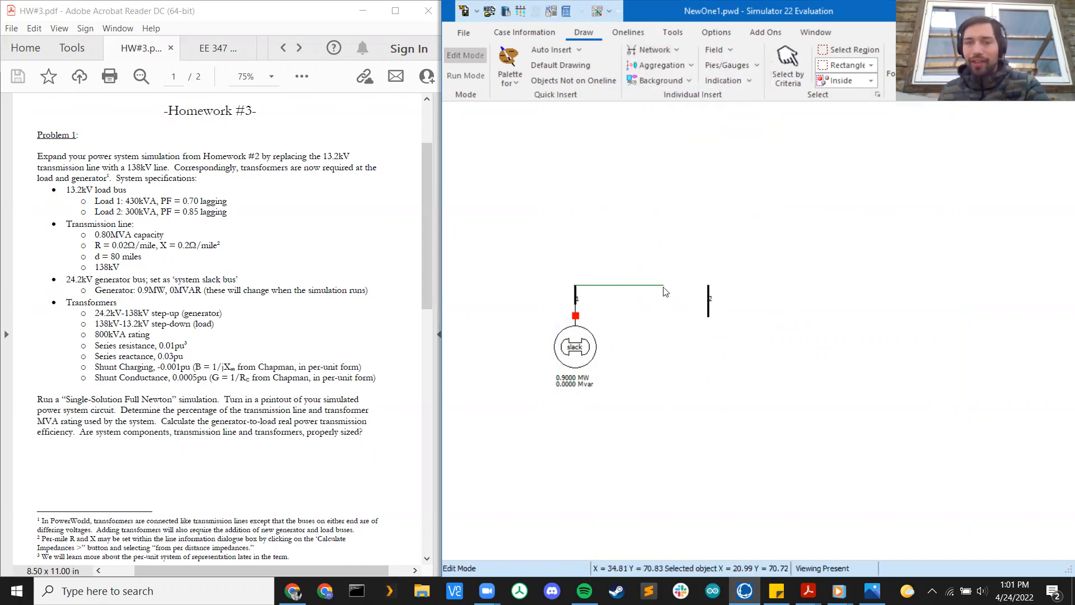
pyautogui.doubleClick(709, 295)
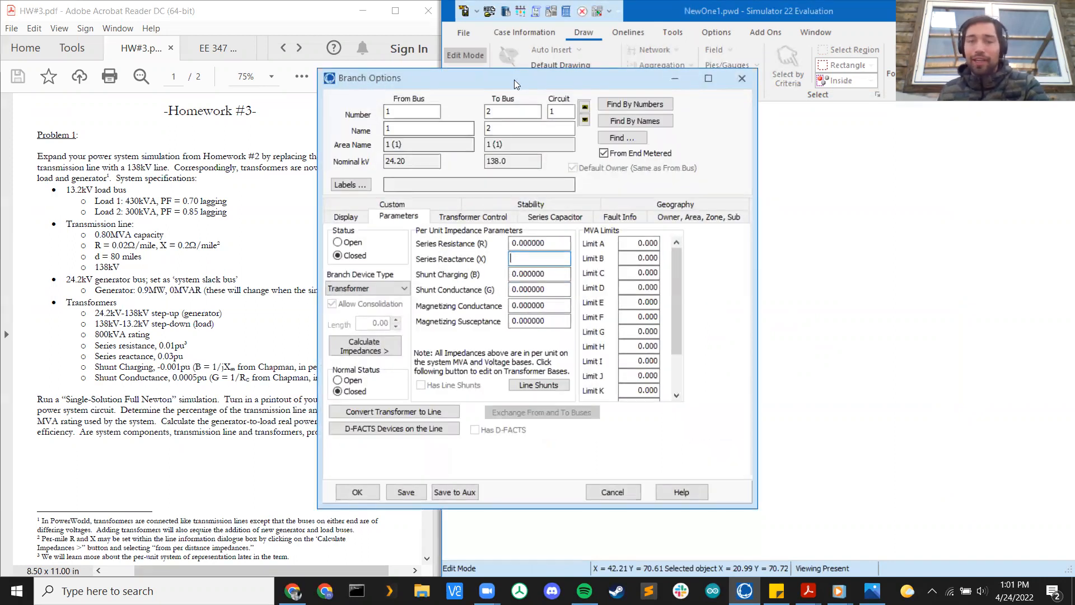
pyautogui.moveTo(520, 78); pyautogui.dragTo(657, 51)
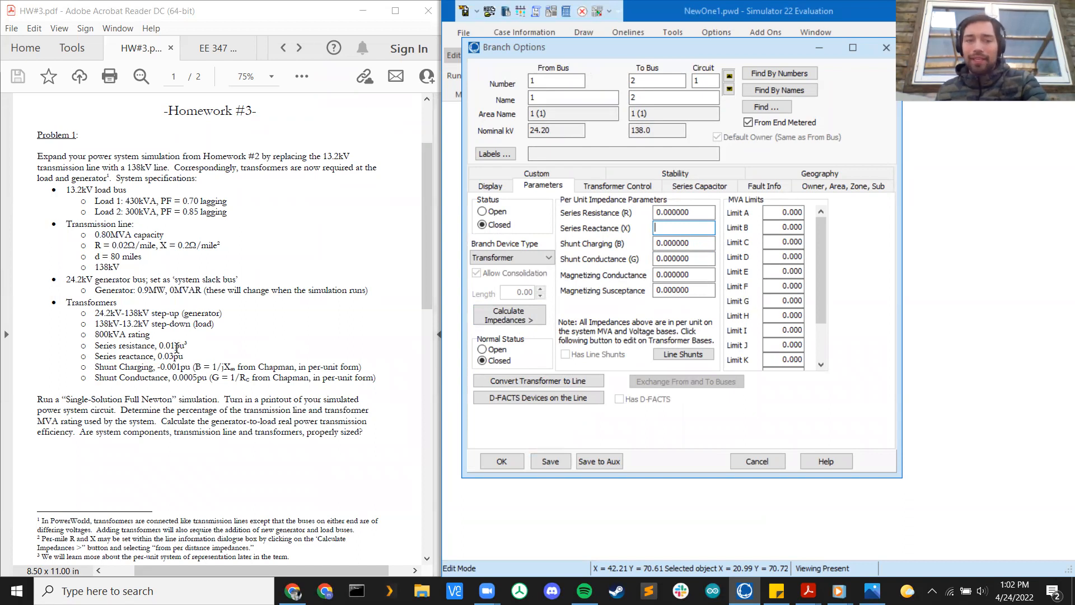
# Set the transformer's per-unit series resistance to 0.01, series reactance to 0.03, shunt charging to -0.001 and shunt conductance to 0.0005
pyautogui.click(698, 214)
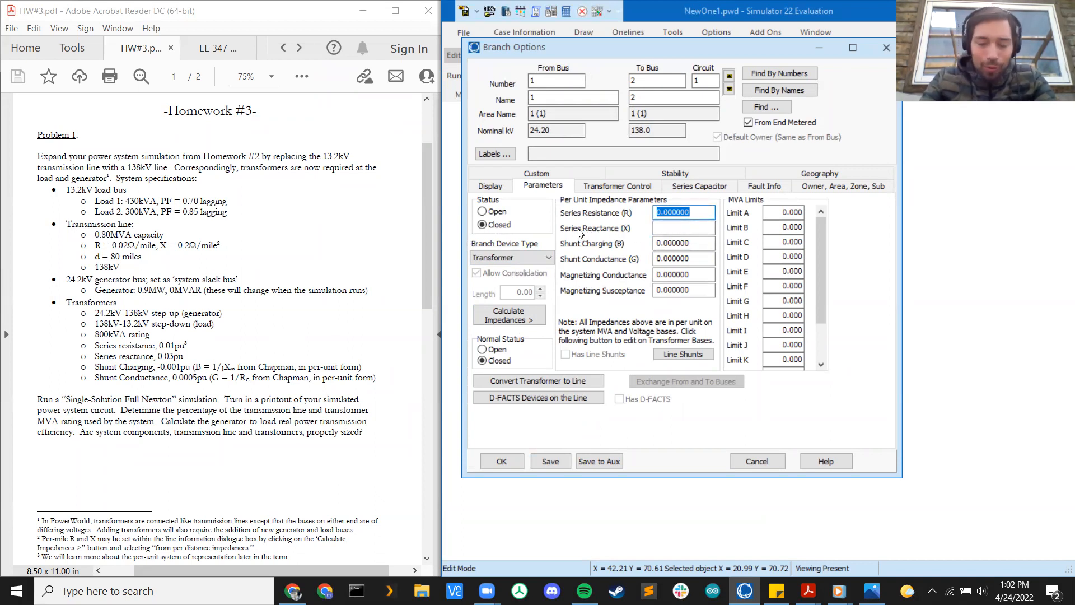
pyautogui.write('.01')
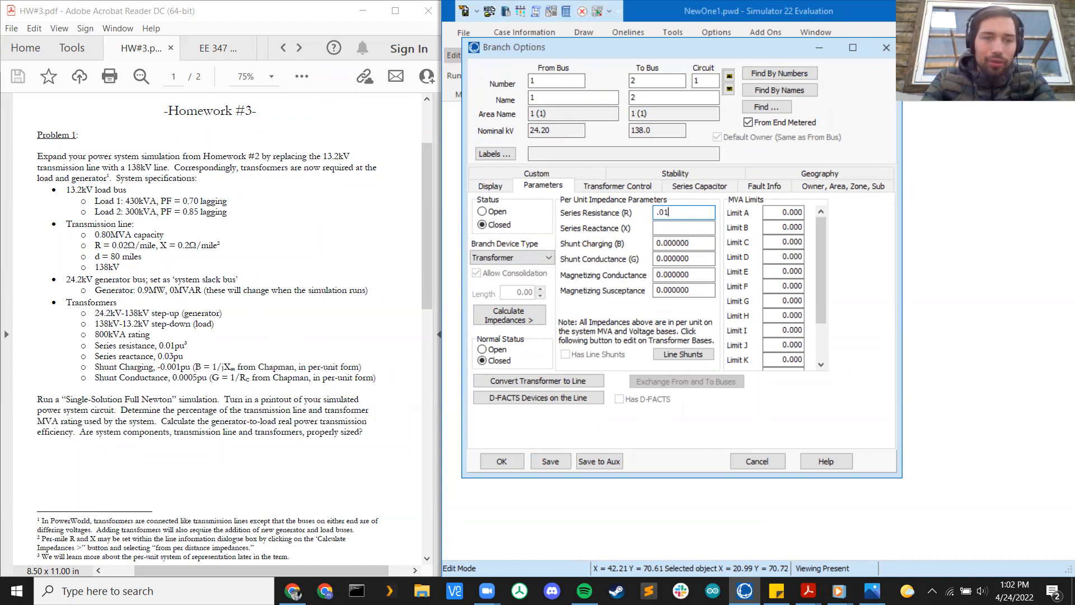
pyautogui.click(683, 228)
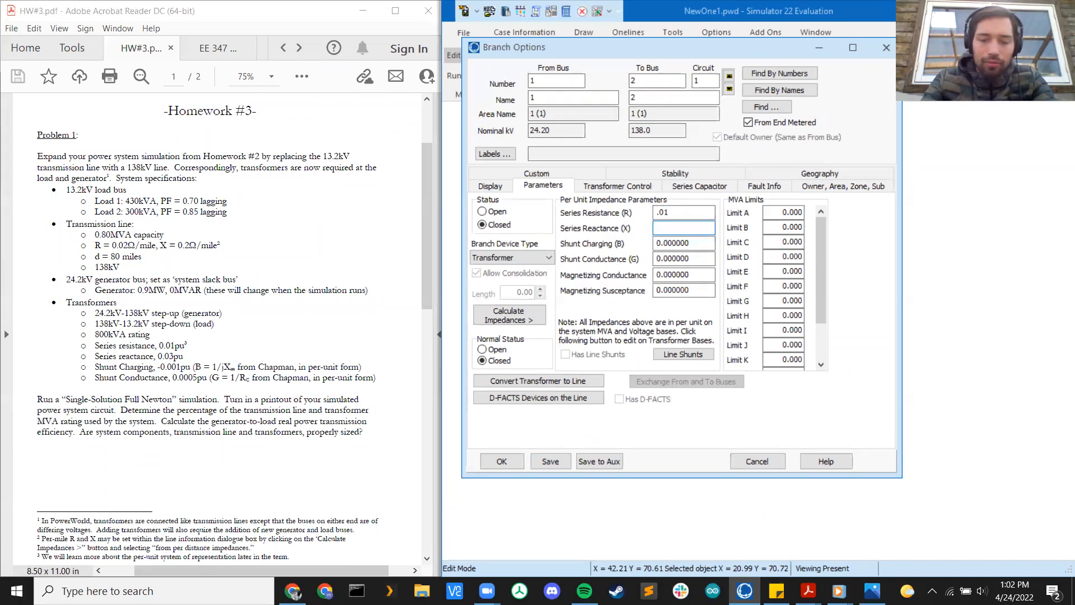
pyautogui.press('Tab')
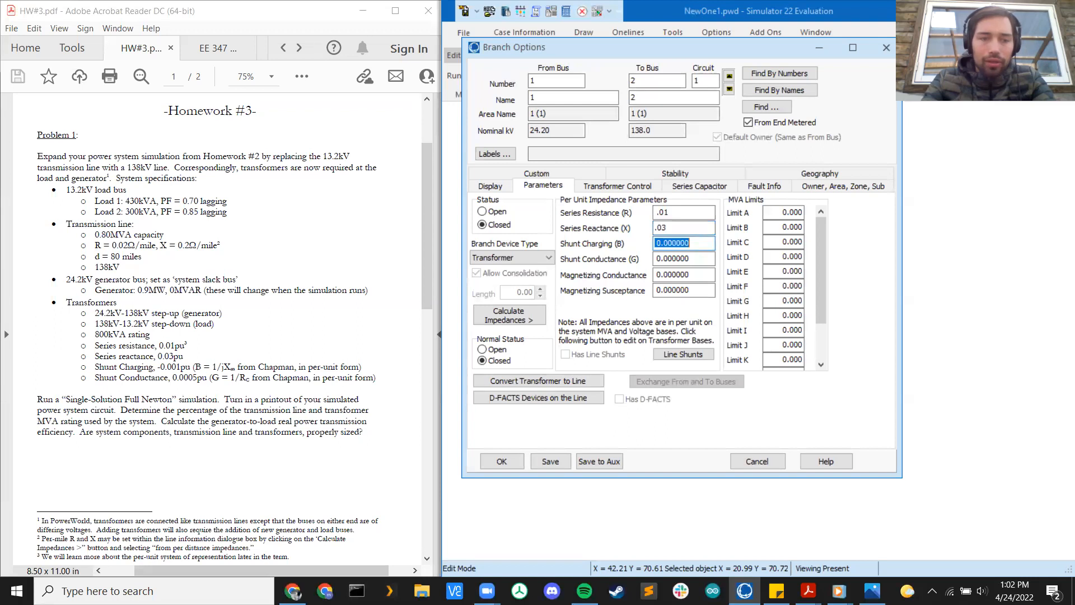
pyautogui.write('-.001')
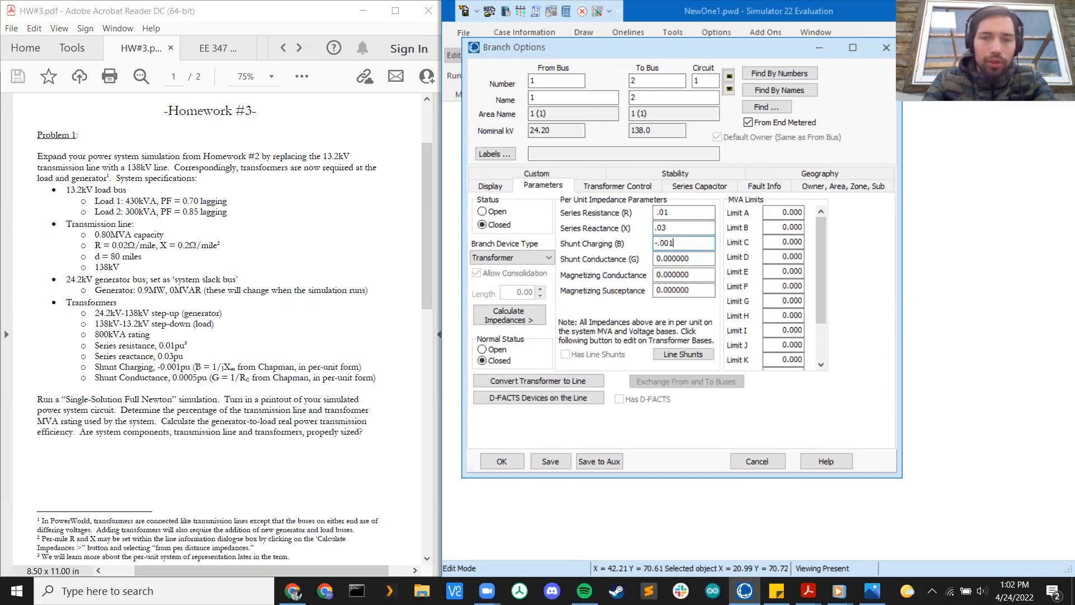
pyautogui.press('Tab')
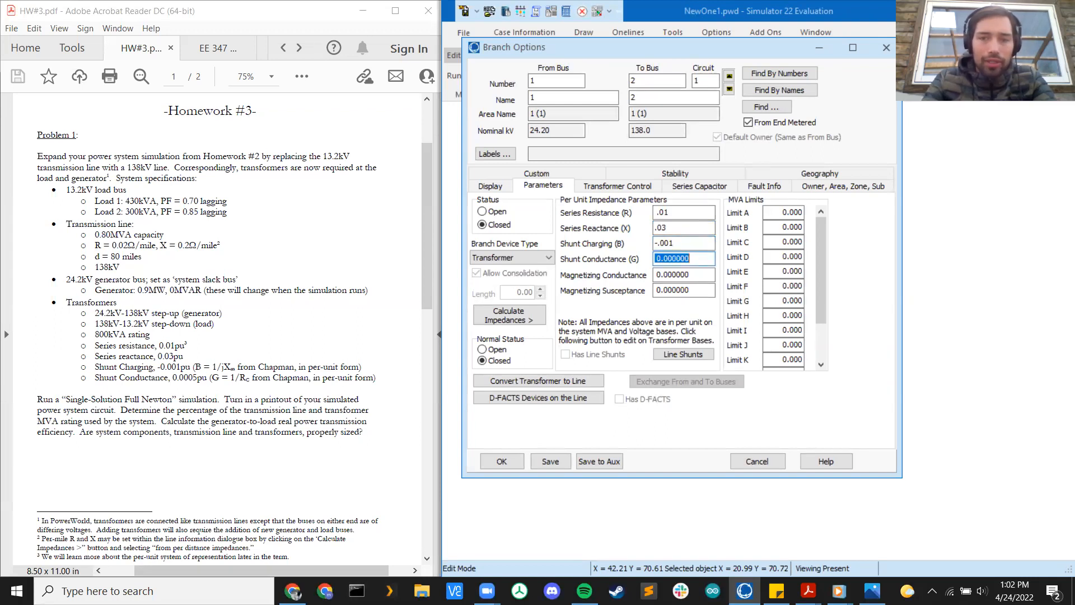
pyautogui.write('0')
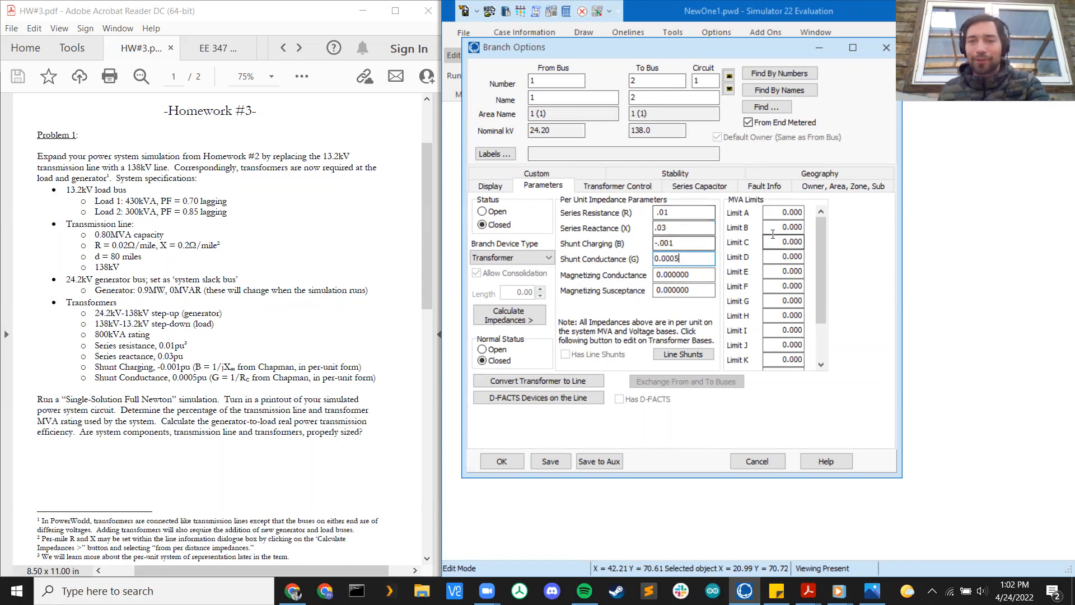
# Set the transformer's MVA Limit A to 0.8 and accept the branch options
pyautogui.doubleClick(796, 211)
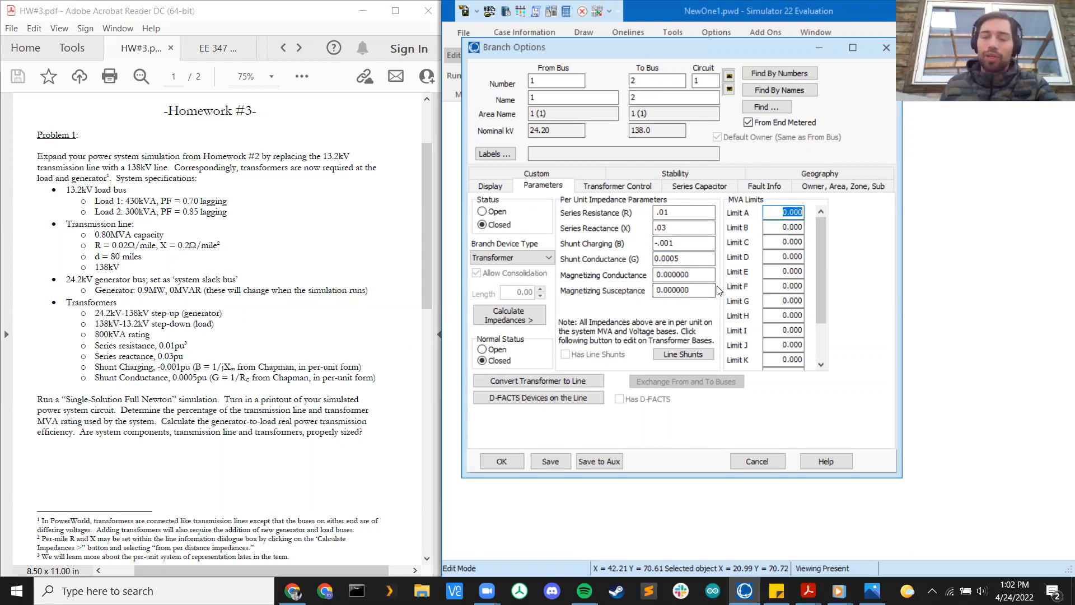
pyautogui.write('.8')
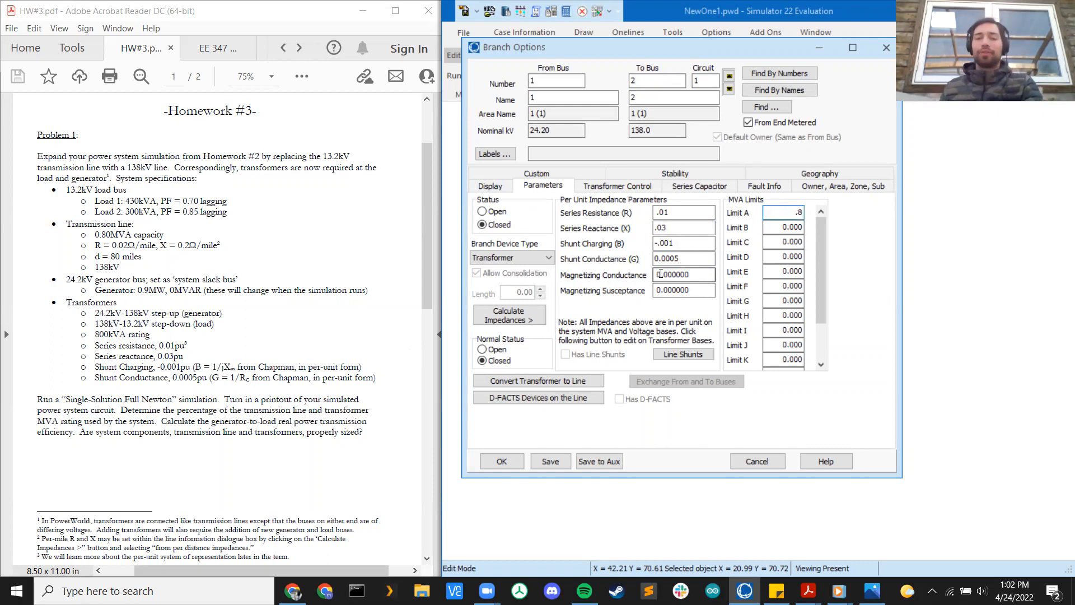
pyautogui.click(510, 464)
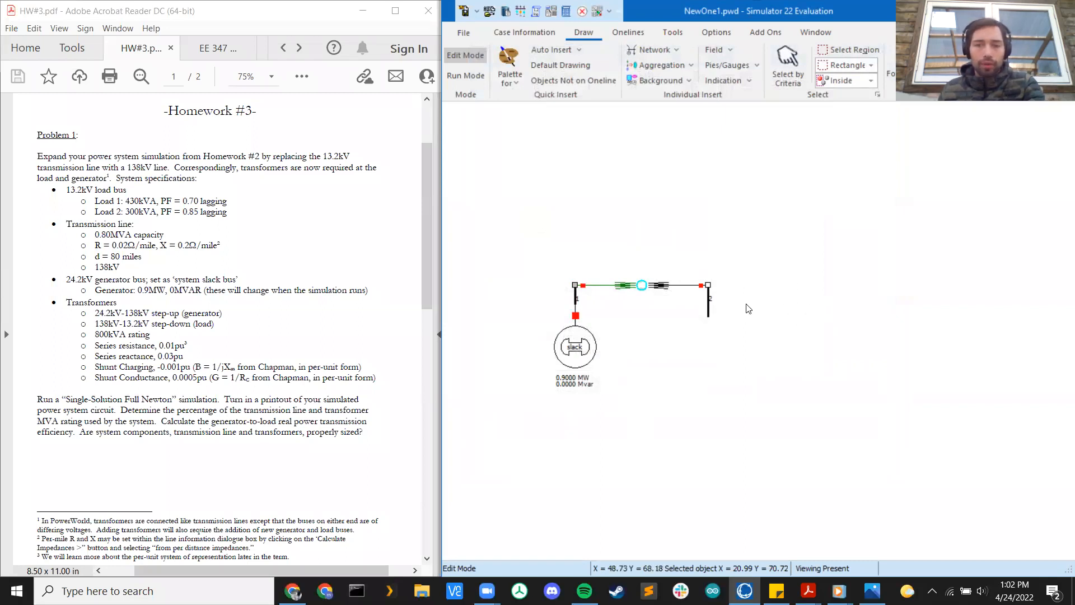
# Insert bus 3 at 138 kV with Up orientation to the right of bus 2, and align it level with bus 2
pyautogui.click(663, 51)
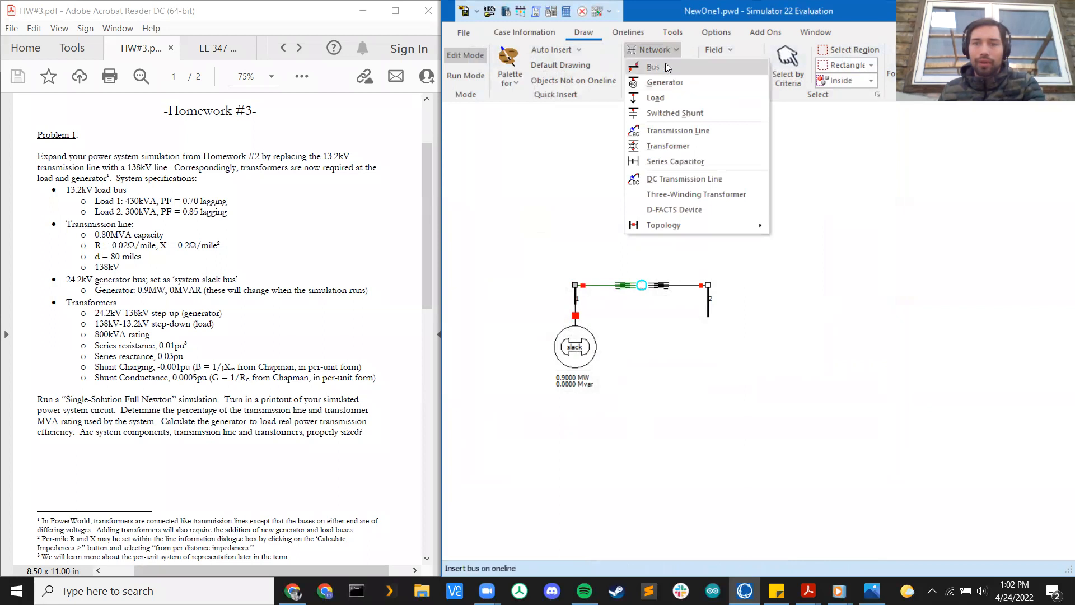
pyautogui.click(668, 69)
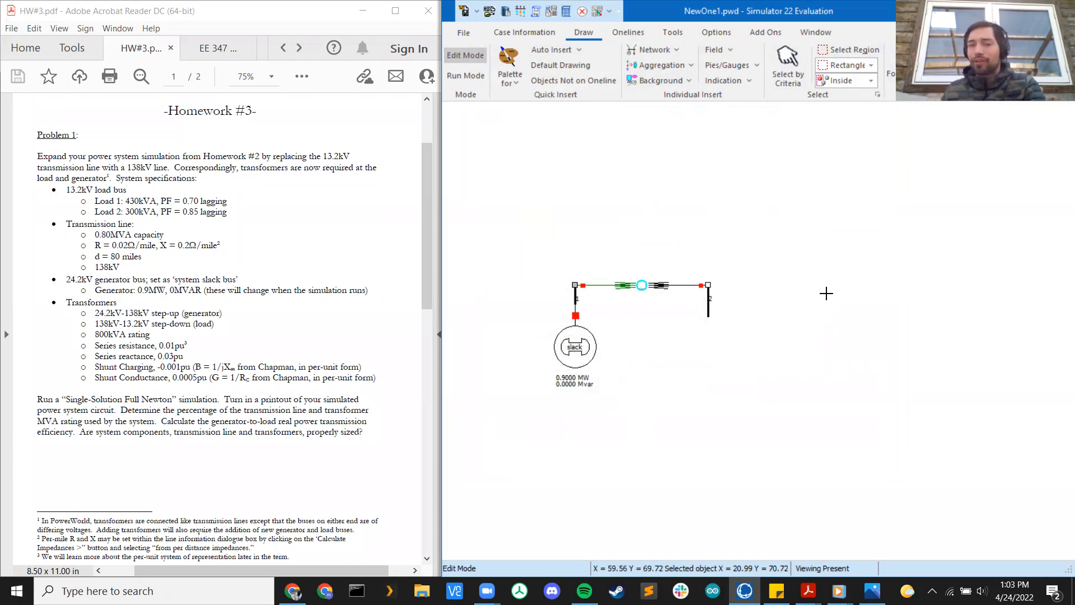
pyautogui.click(843, 294)
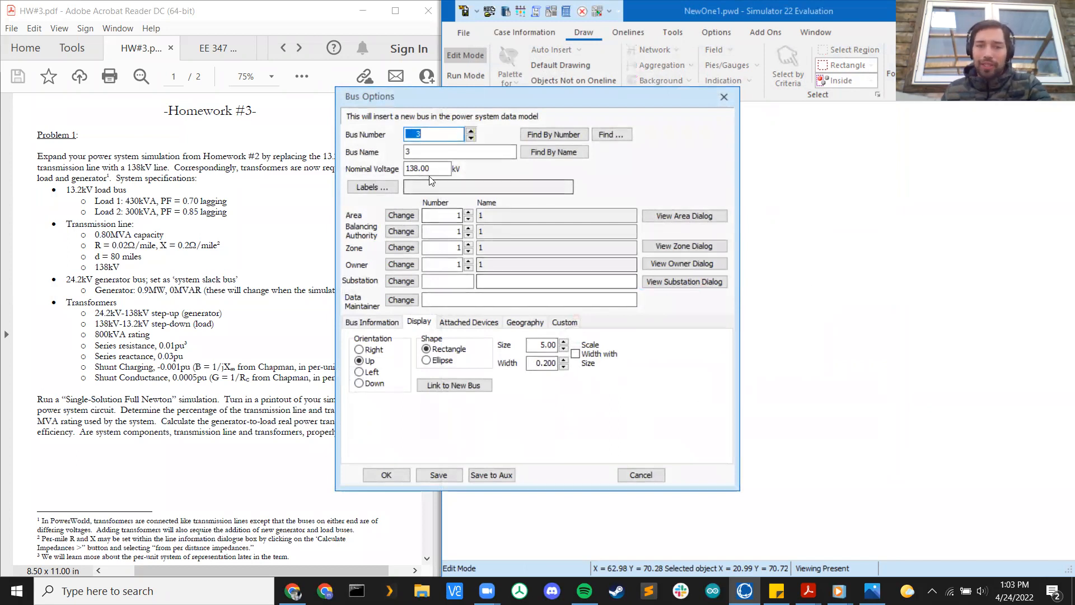
pyautogui.click(391, 324)
pyautogui.click(421, 324)
pyautogui.click(387, 475)
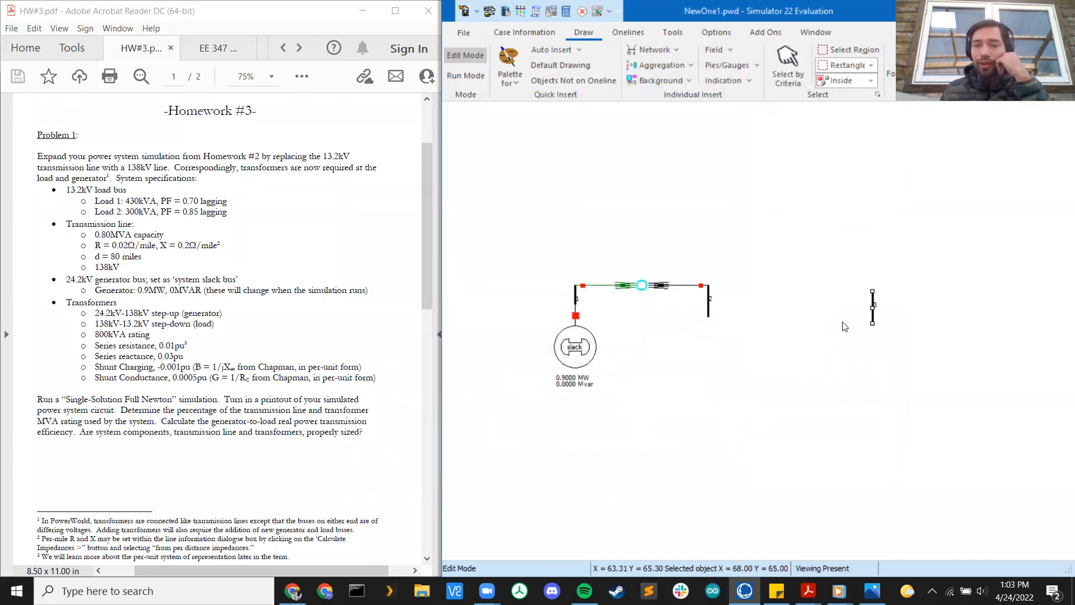
pyautogui.moveTo(873, 310); pyautogui.dragTo(873, 303)
pyautogui.click(828, 305)
# Draw a transmission line from the middle of bus 2 to bus 3
pyautogui.click(652, 49)
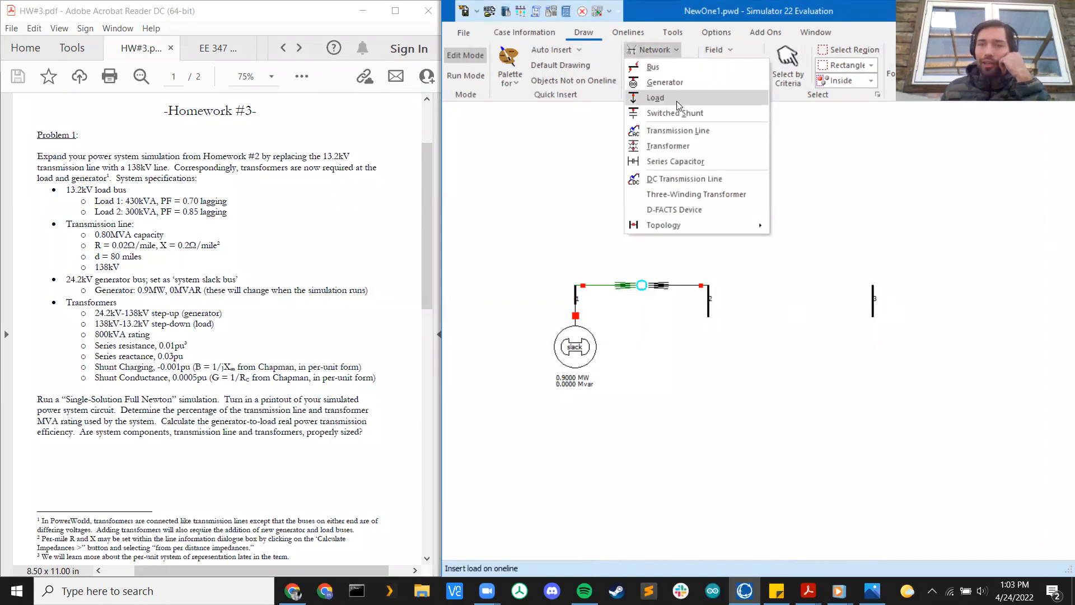
pyautogui.click(678, 131)
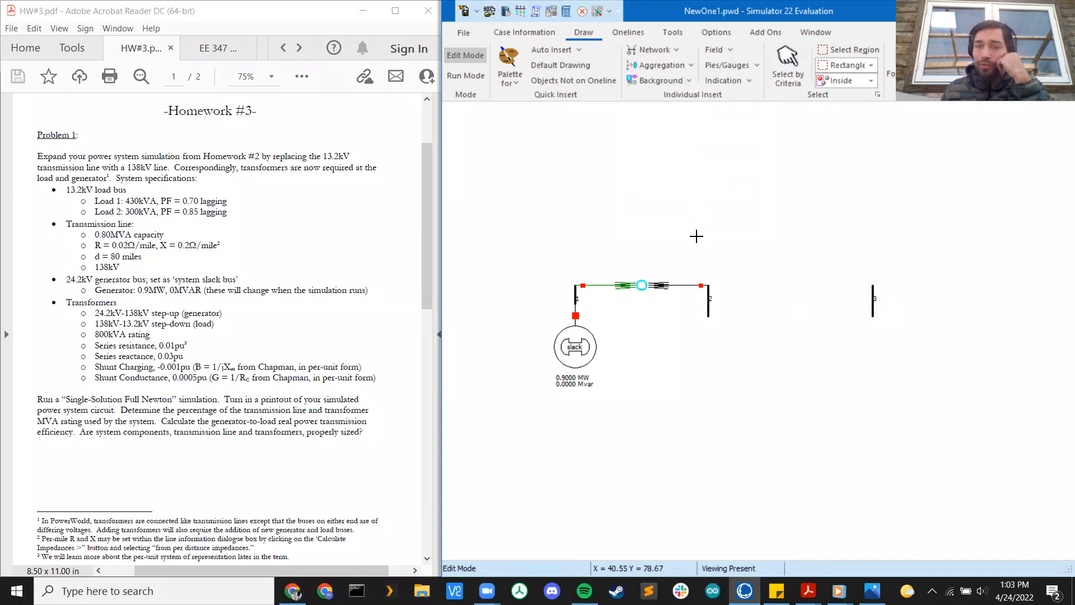
pyautogui.click(708, 300)
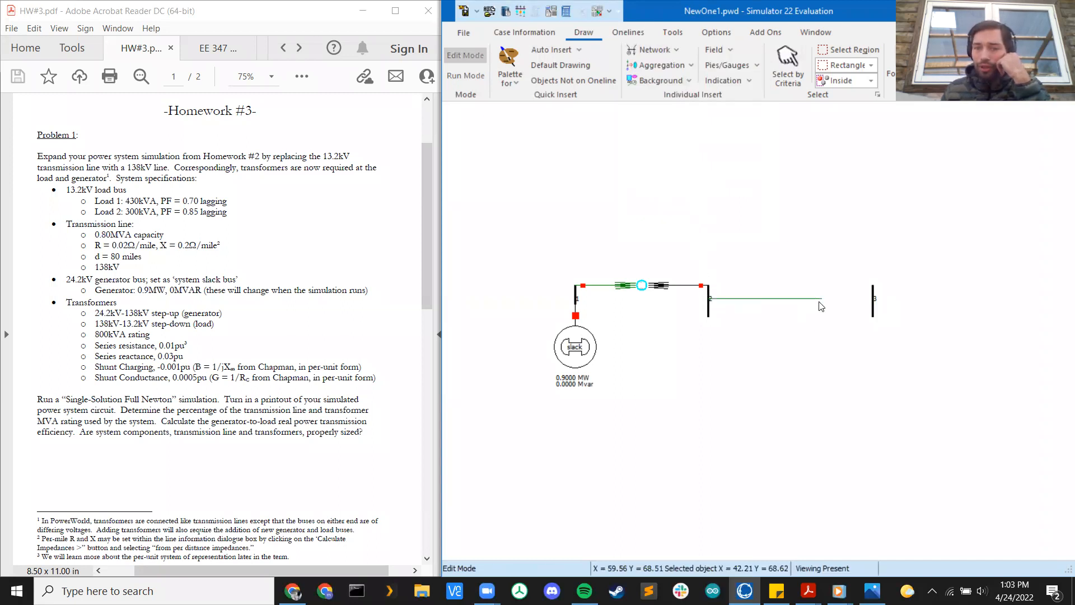
pyautogui.doubleClick(872, 301)
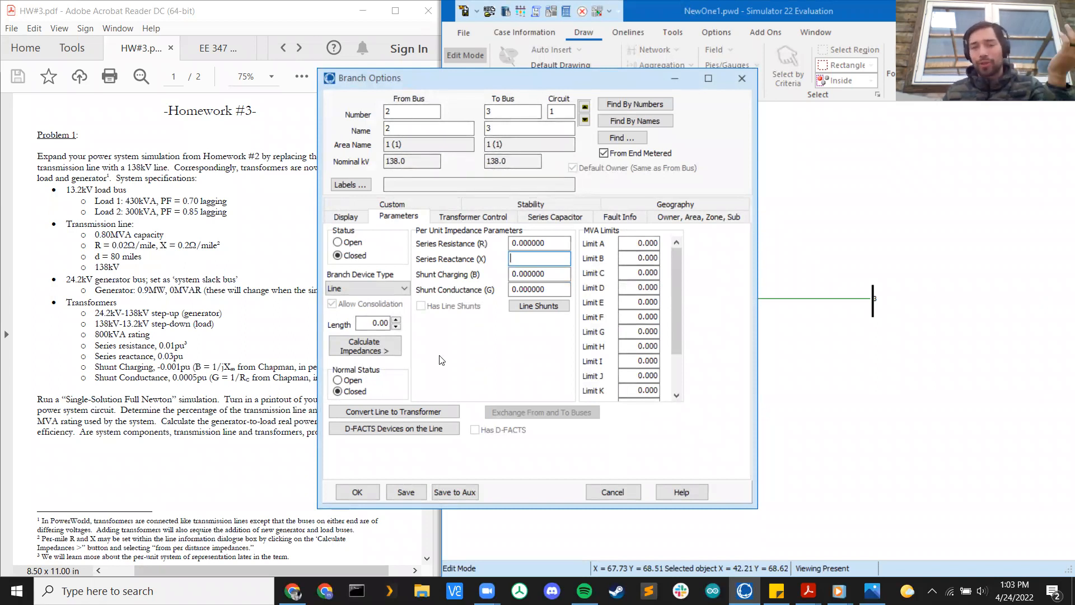
# Calculate the line's per-unit impedances from a length of 80 miles, R of 0.02 ohms/mile and X of 0.2 ohms/mile, and accept the branch
pyautogui.click(370, 345)
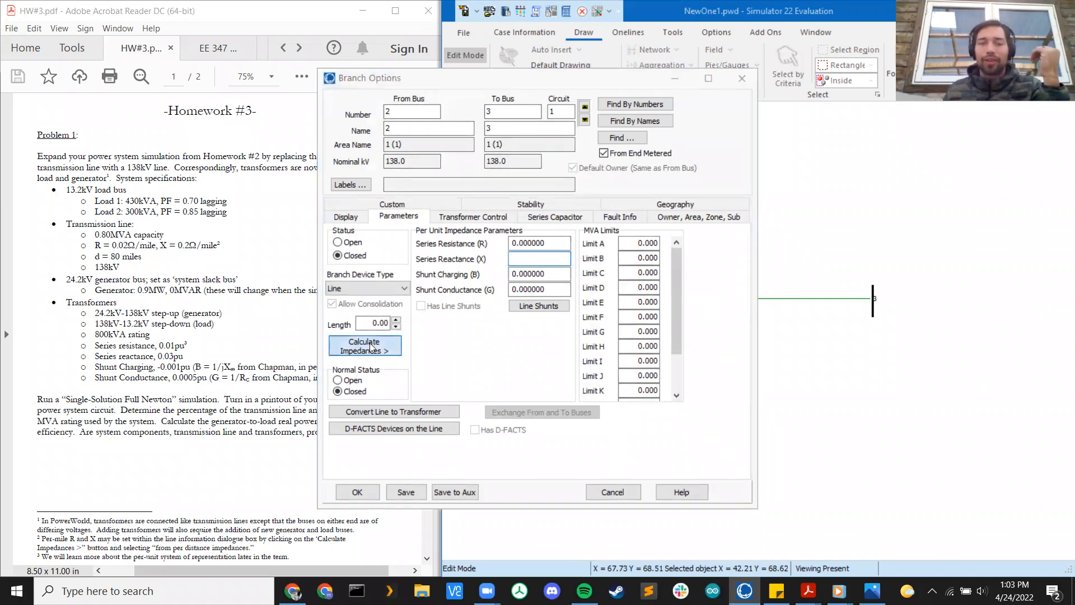
pyautogui.doubleClick(539, 158)
pyautogui.write('80')
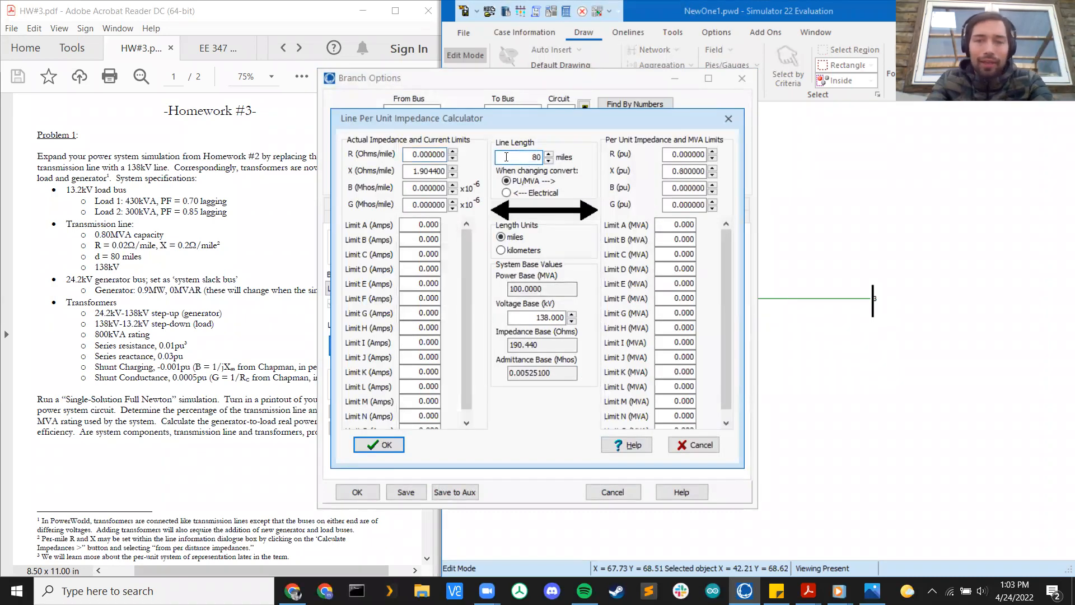
pyautogui.doubleClick(436, 154)
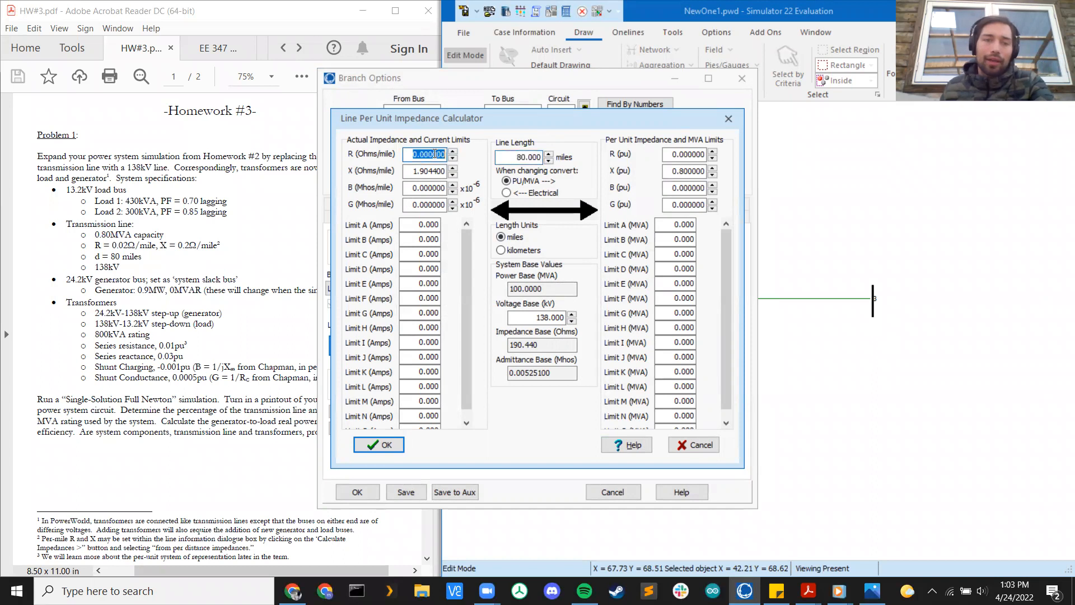
pyautogui.write('.02')
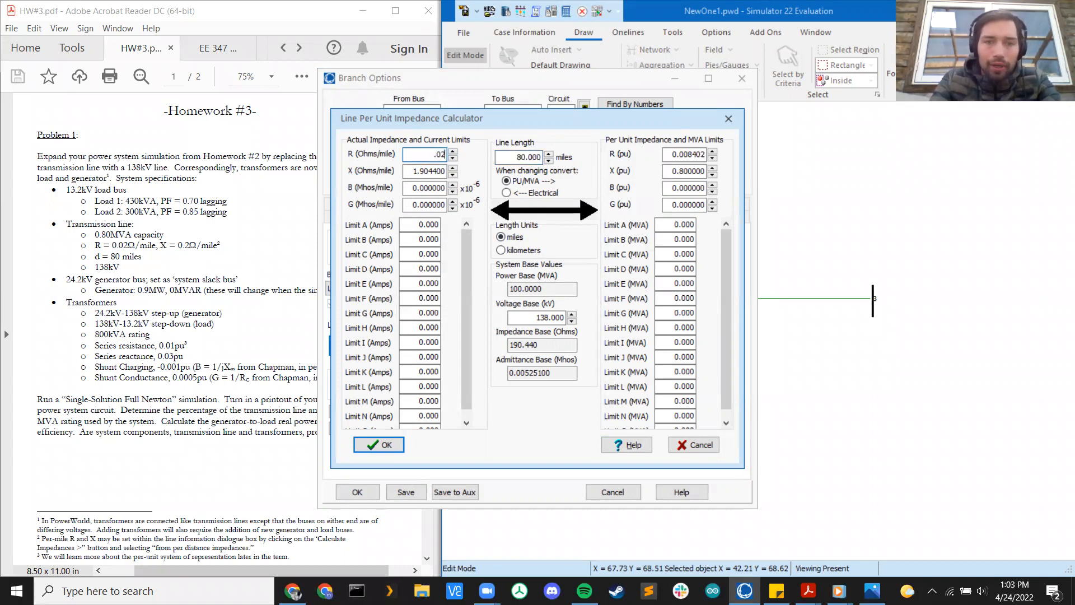
pyautogui.press('Tab')
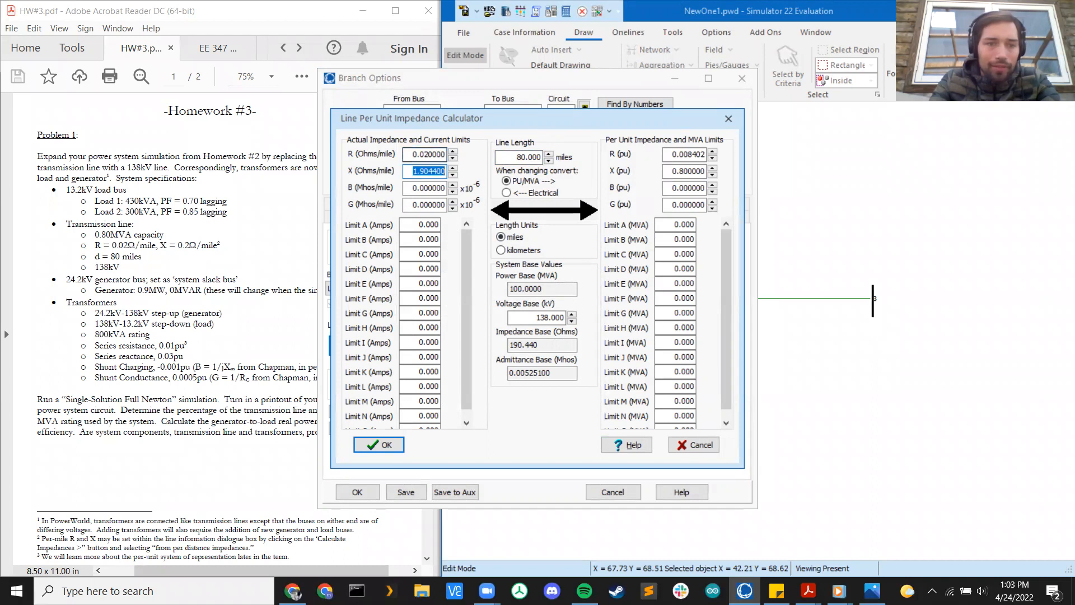
pyautogui.write('.2')
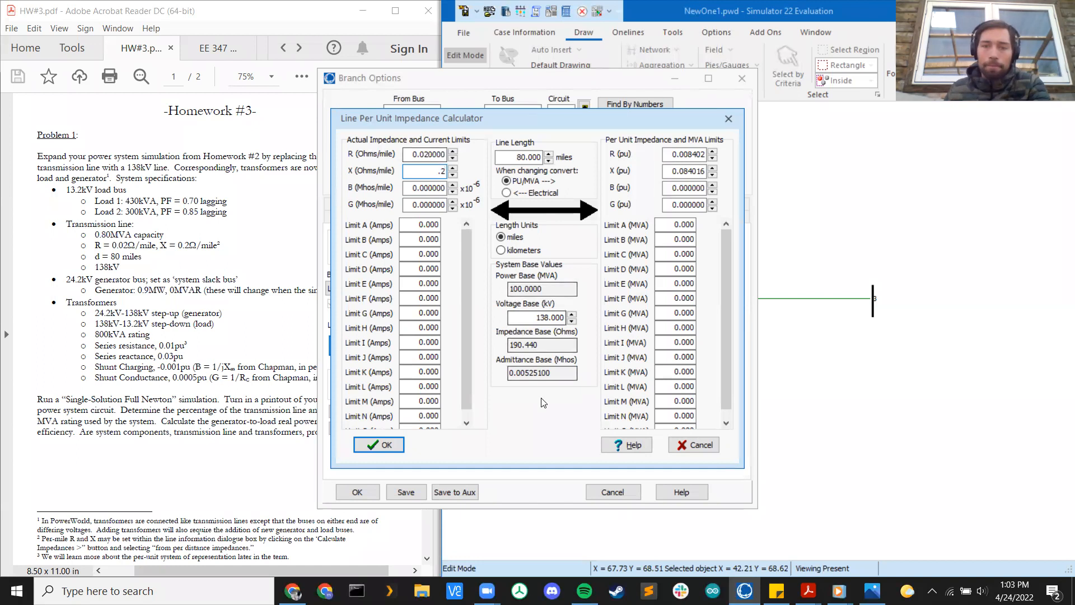
pyautogui.click(381, 445)
pyautogui.click(369, 494)
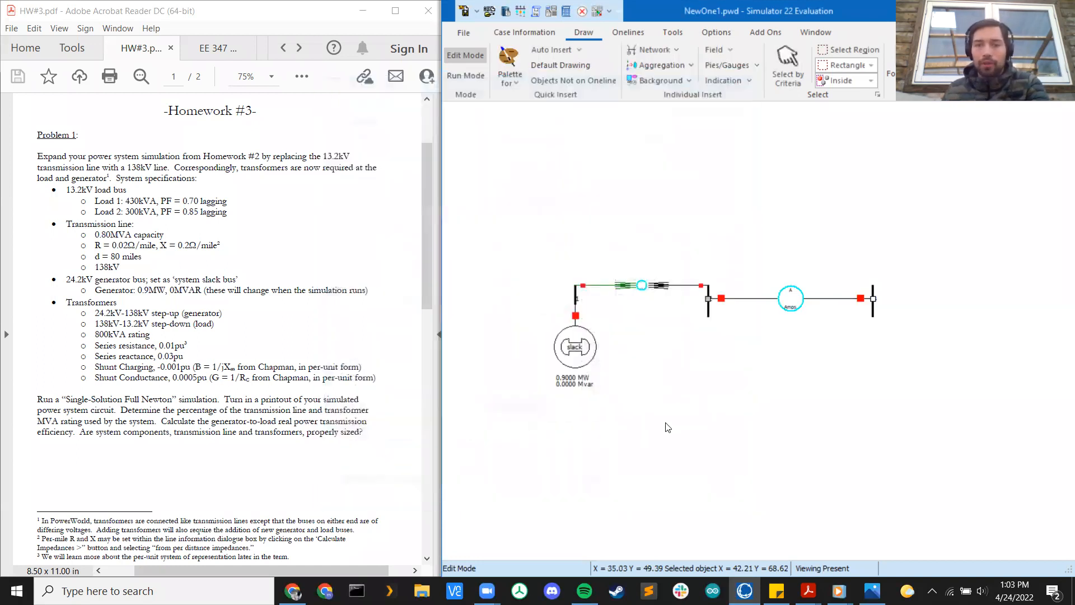
# Insert bus 4 at 13.2 kV with Up orientation to the right of bus 3
pyautogui.click(857, 377)
pyautogui.moveTo(795, 378); pyautogui.dragTo(618, 379)
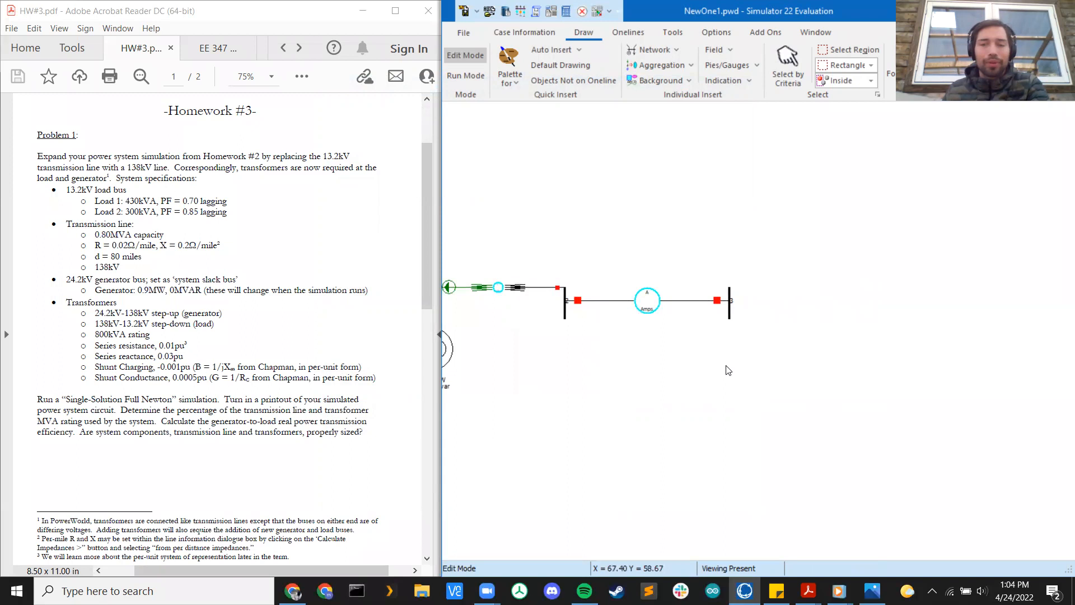
pyautogui.click(667, 51)
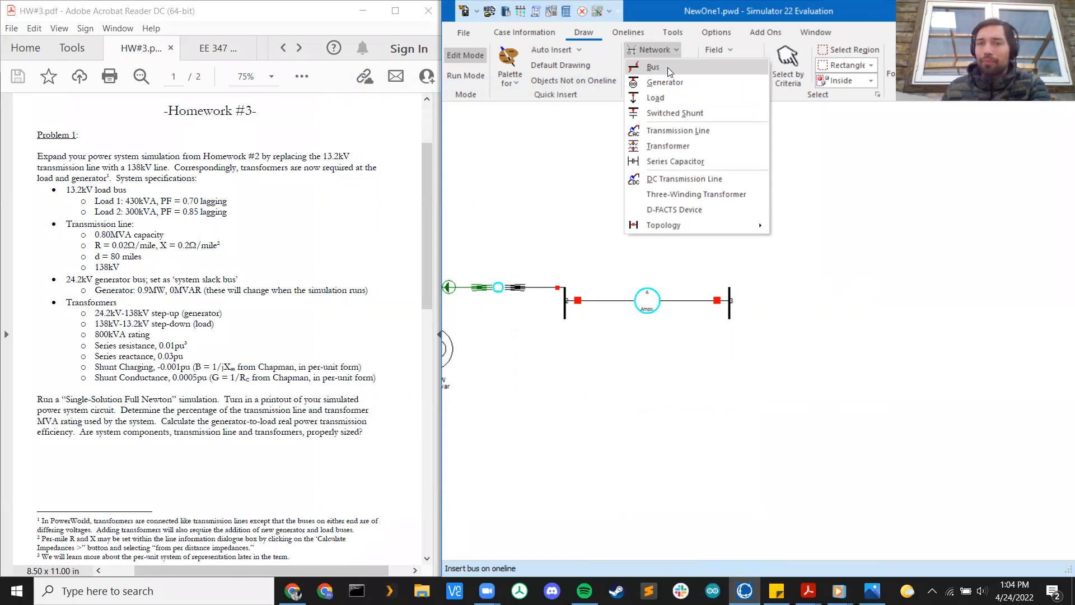
pyautogui.click(667, 67)
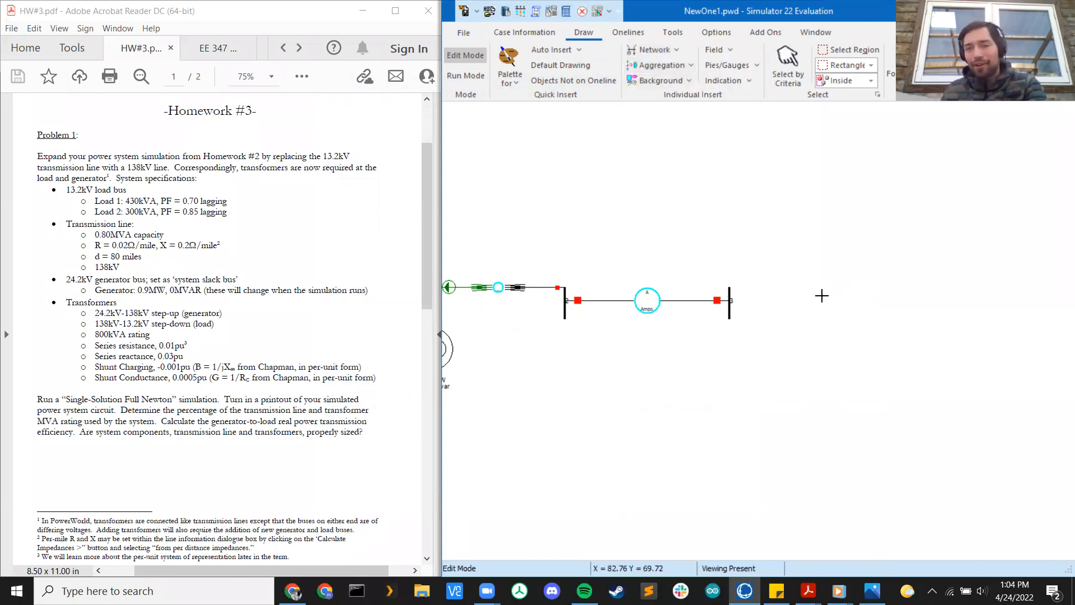
pyautogui.click(851, 297)
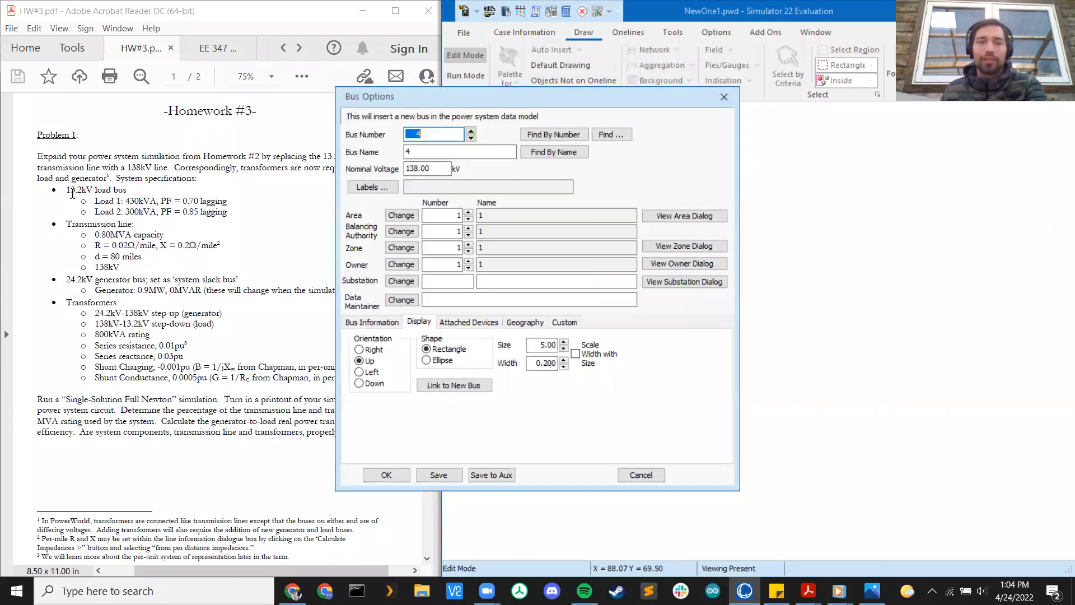
pyautogui.doubleClick(411, 168)
pyautogui.write('13')
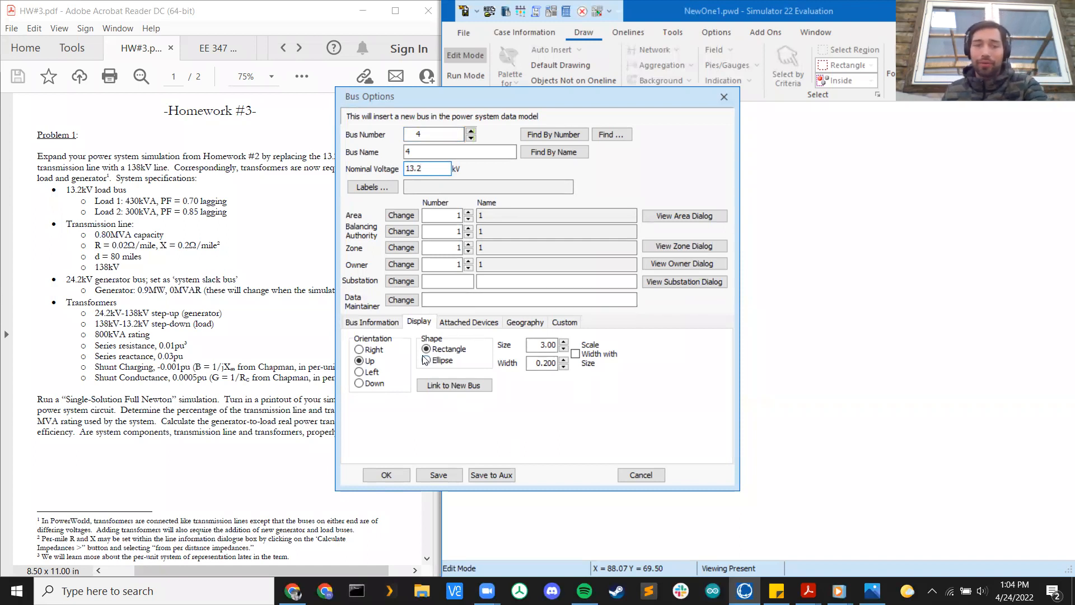
pyautogui.click(390, 324)
pyautogui.click(421, 322)
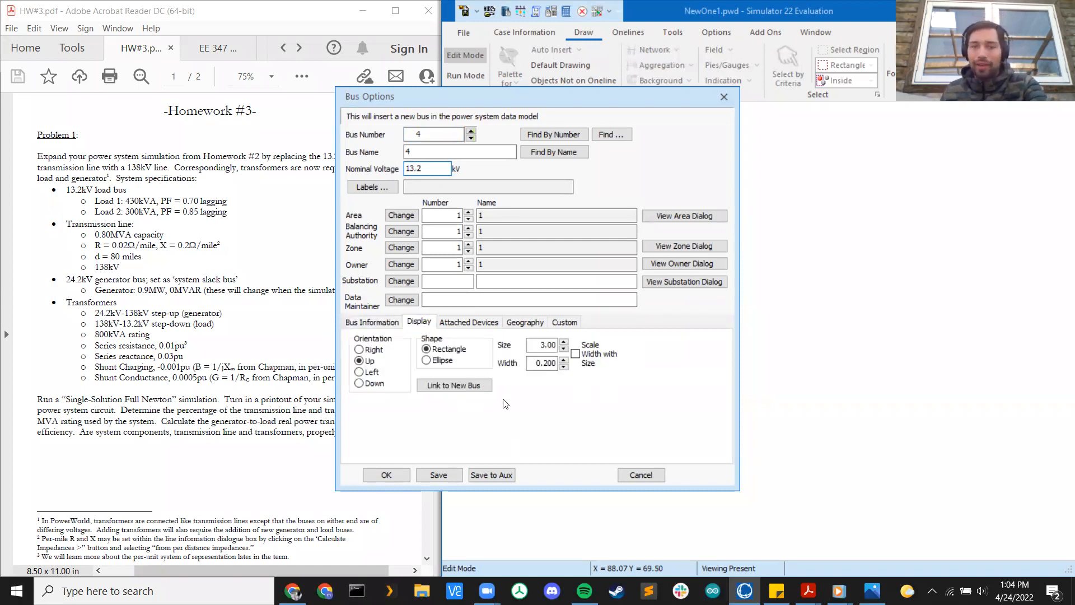
pyautogui.click(387, 477)
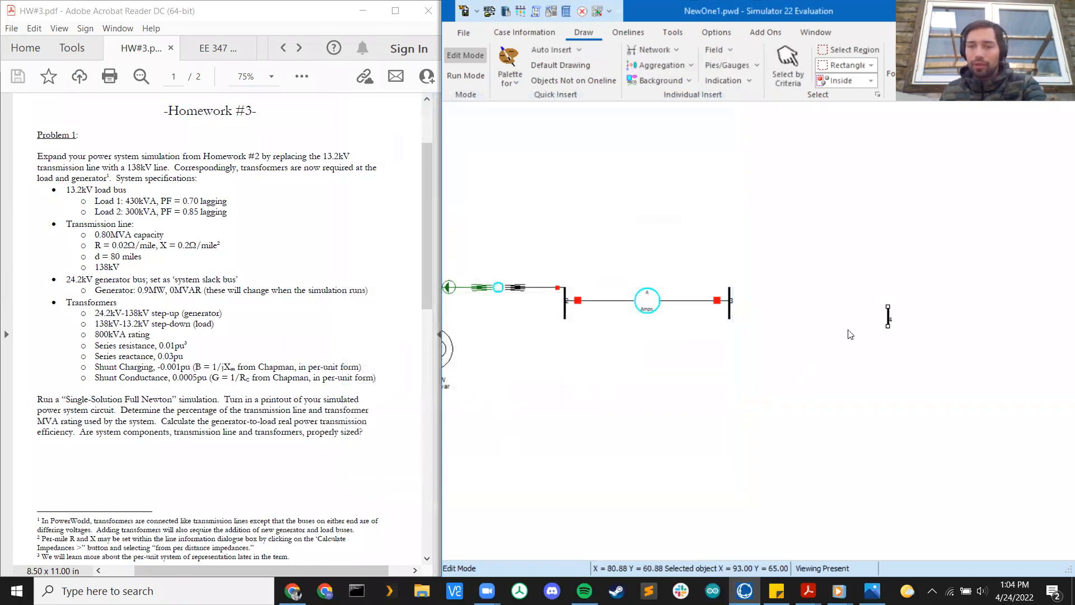
# Move bus 4 up so that it is roughly level with the middle of bus 3
pyautogui.scroll(-1, 887, 317)
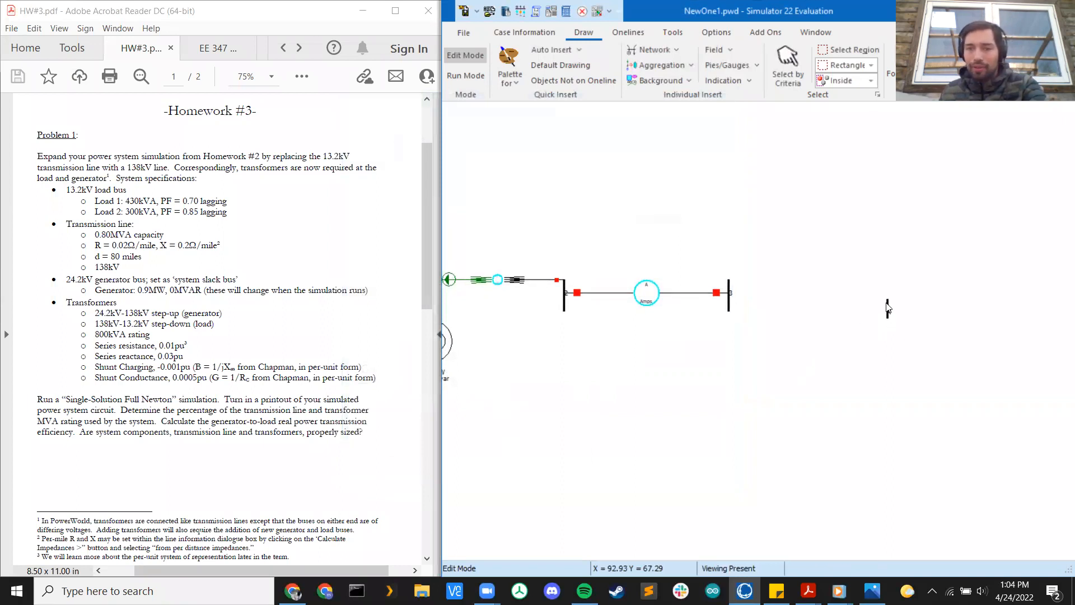
pyautogui.scroll(-2, 888, 307)
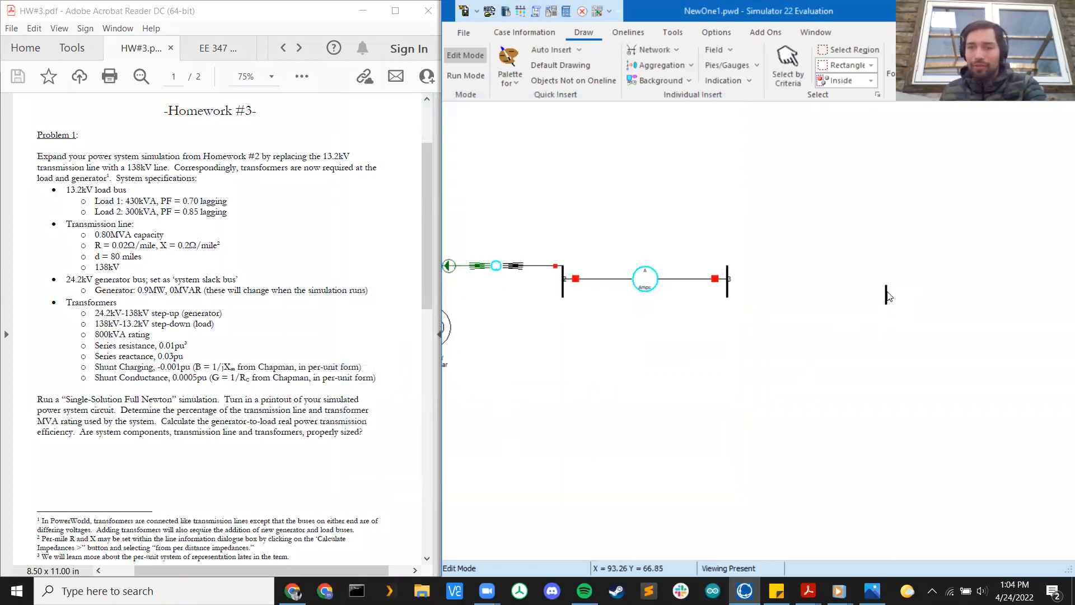
pyautogui.moveTo(888, 295); pyautogui.dragTo(888, 285)
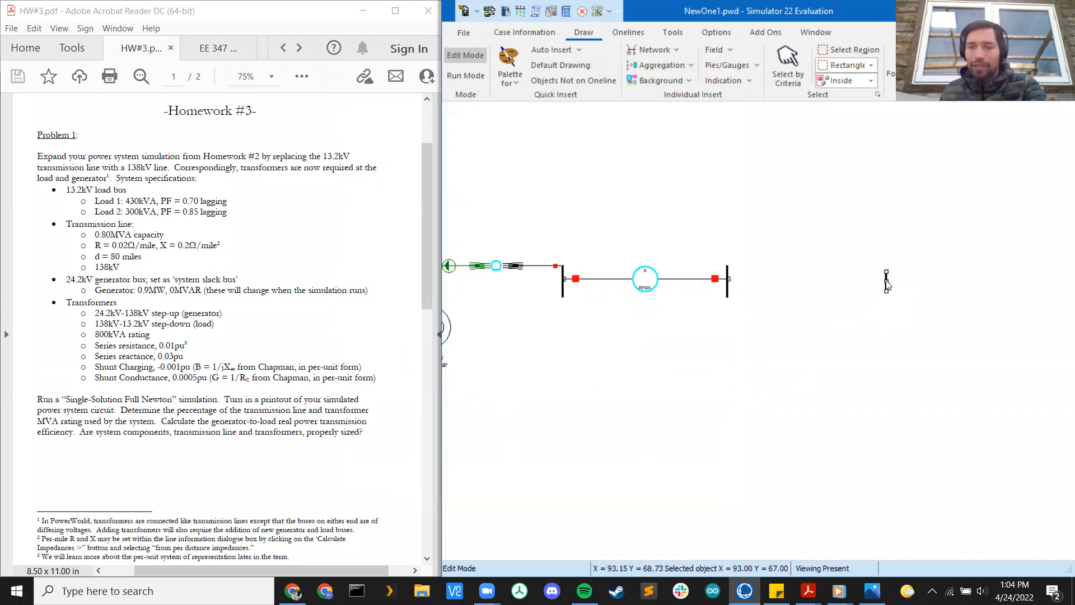
pyautogui.click(839, 306)
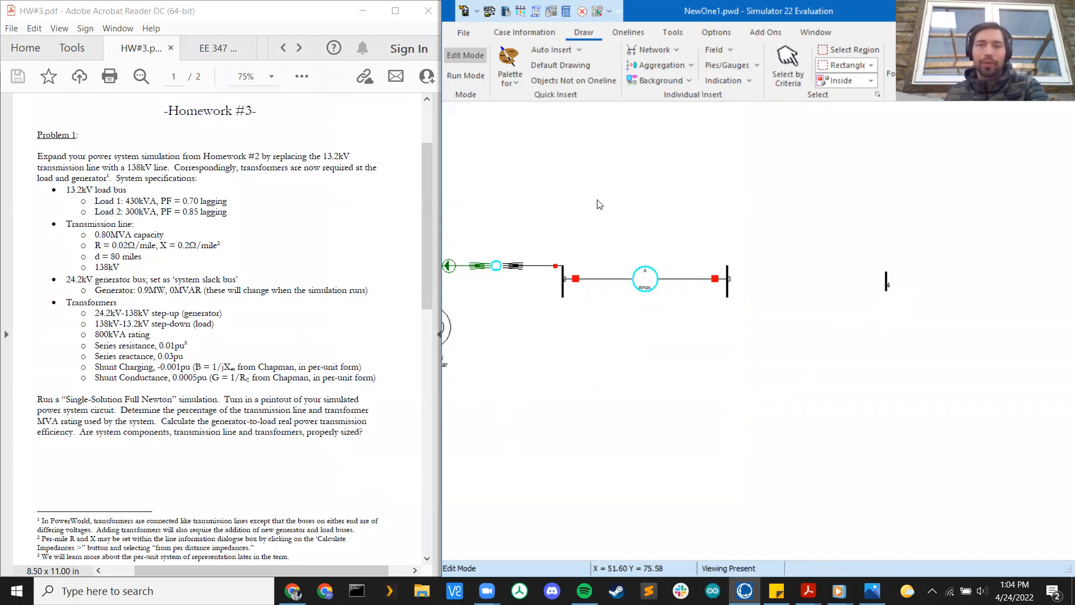
# Draw a transformer from the upper end of bus 3 to the upper end of bus 4
pyautogui.click(657, 50)
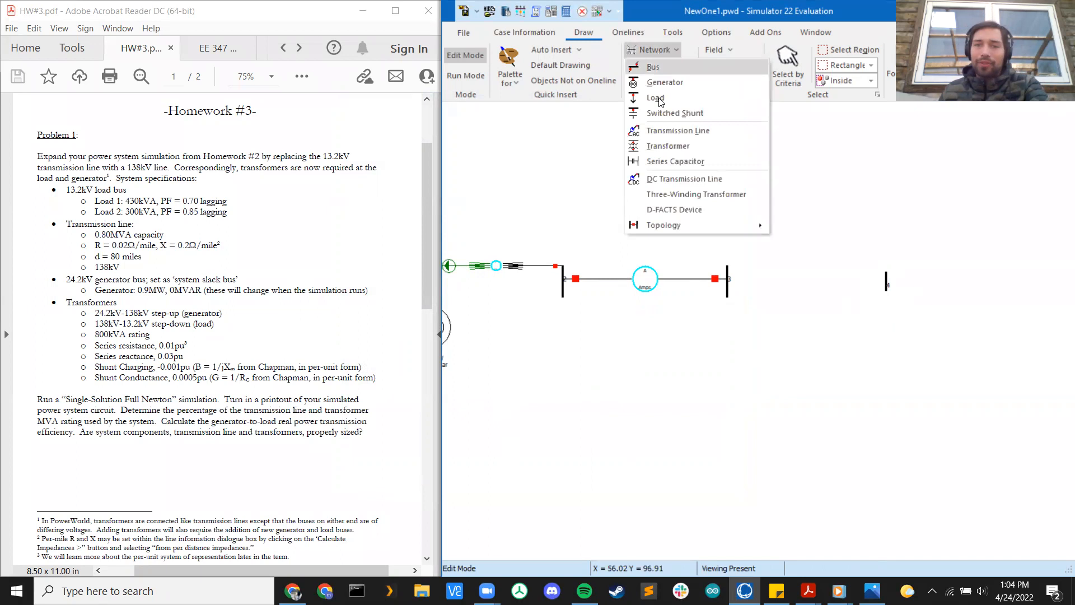
pyautogui.click(665, 146)
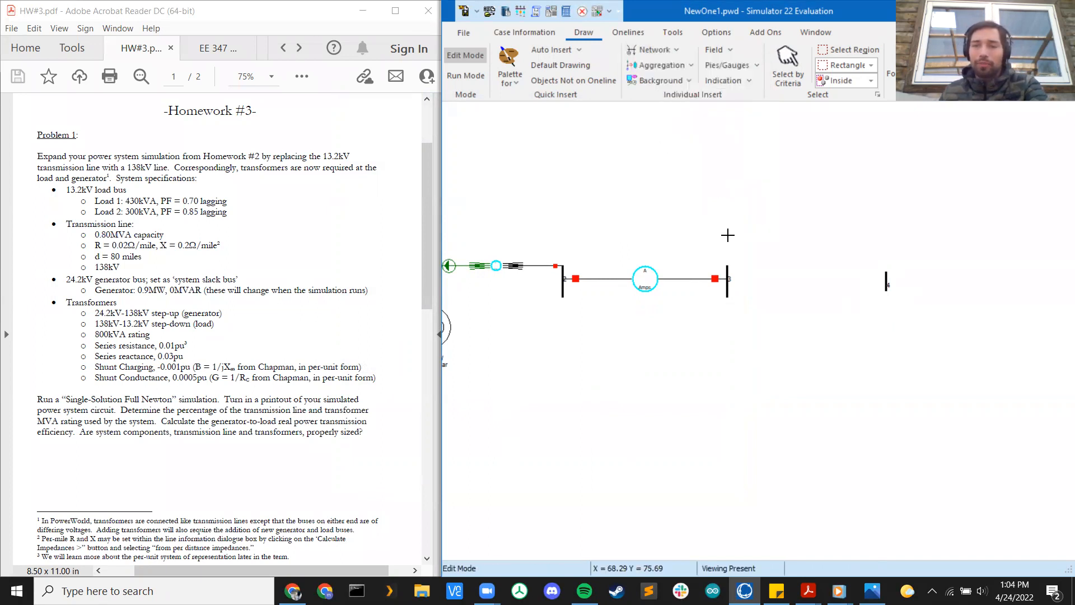
pyautogui.click(727, 267)
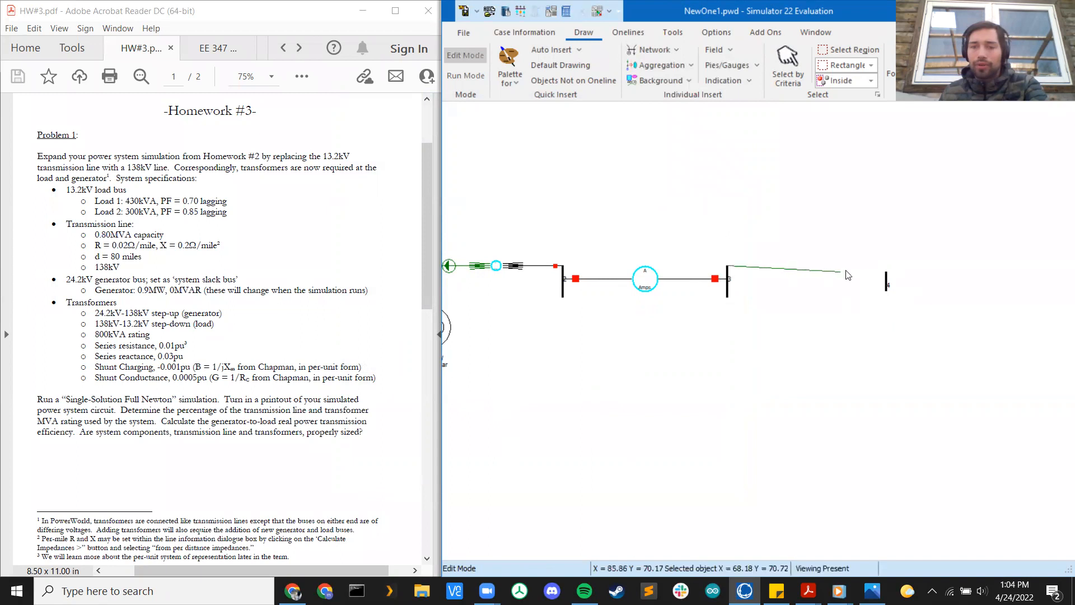
pyautogui.doubleClick(887, 275)
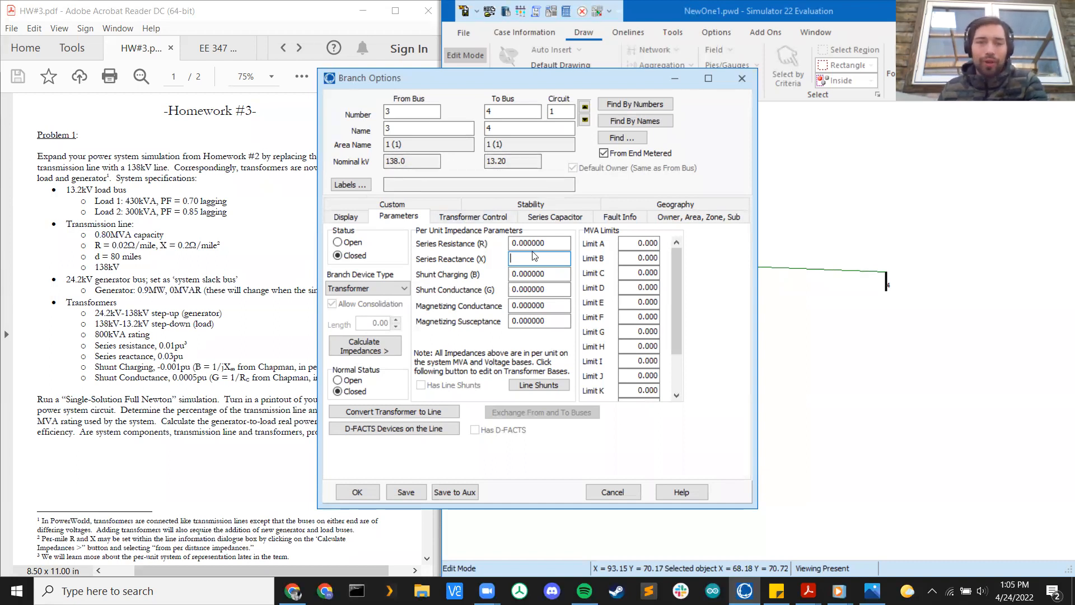
# Set the transformer's series resistance to 0.01, series reactance to 0.03, shunt charging to -0.001 and shunt conductance to 0.0005 per unit
pyautogui.doubleClick(555, 244)
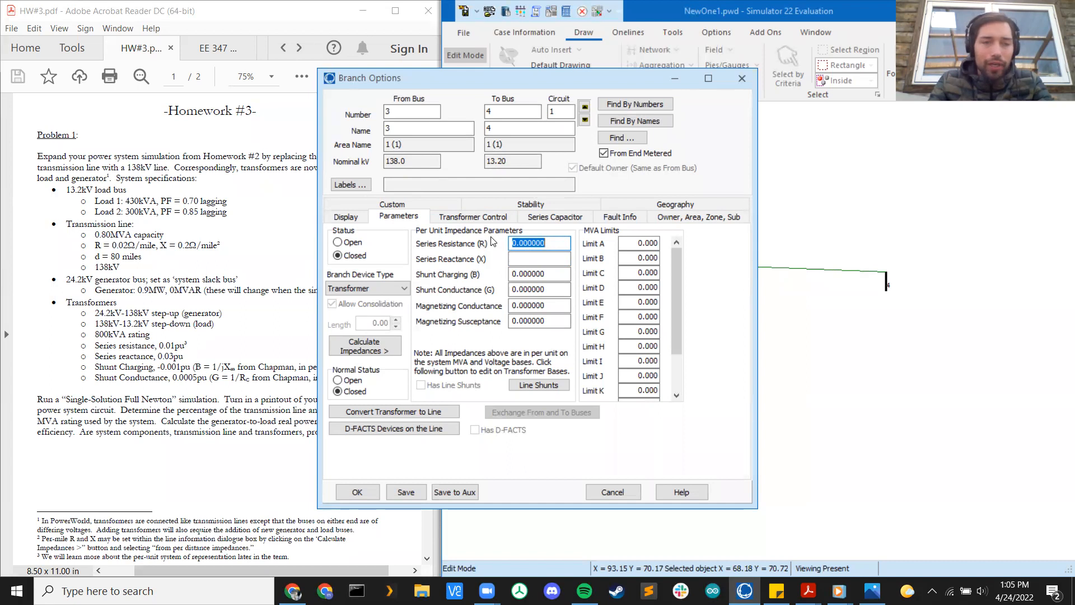
pyautogui.write('.0')
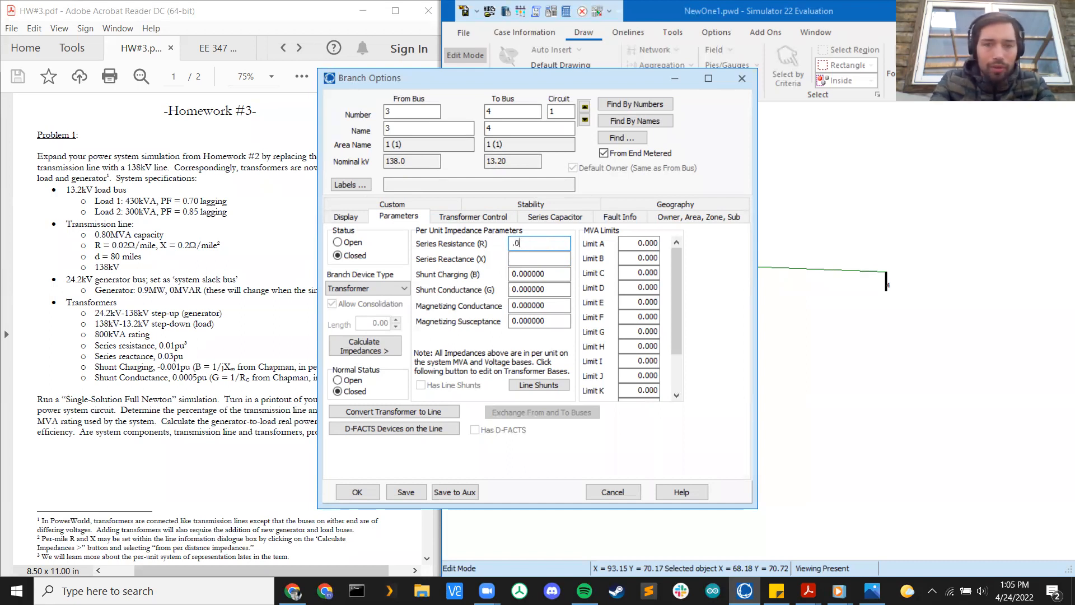
pyautogui.press('Tab')
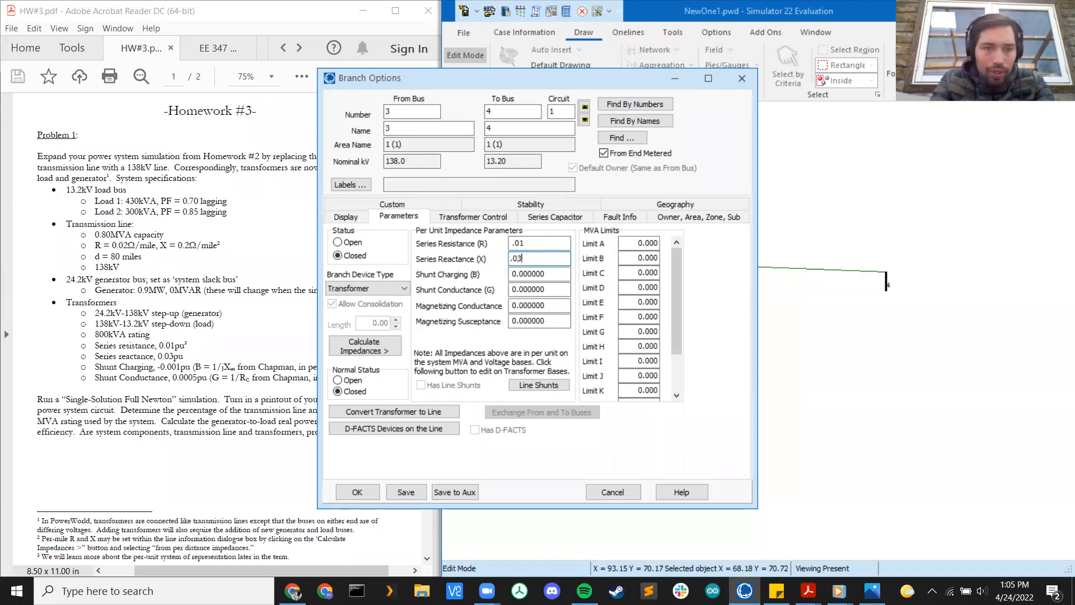
pyautogui.press('Tab')
pyautogui.write('-')
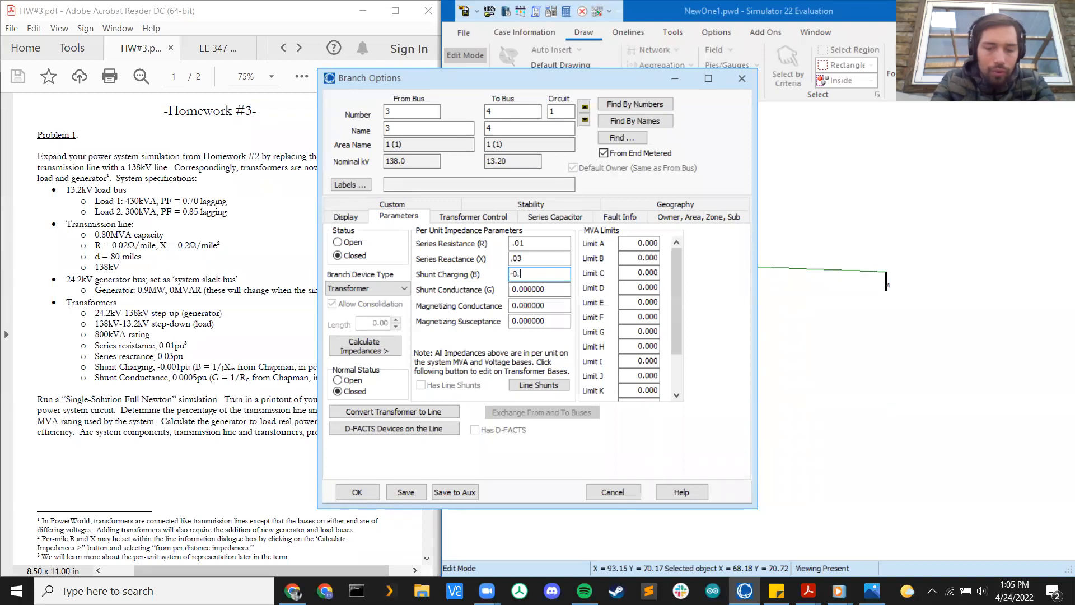
pyautogui.write('0.001')
pyautogui.press('Tab')
pyautogui.write('0')
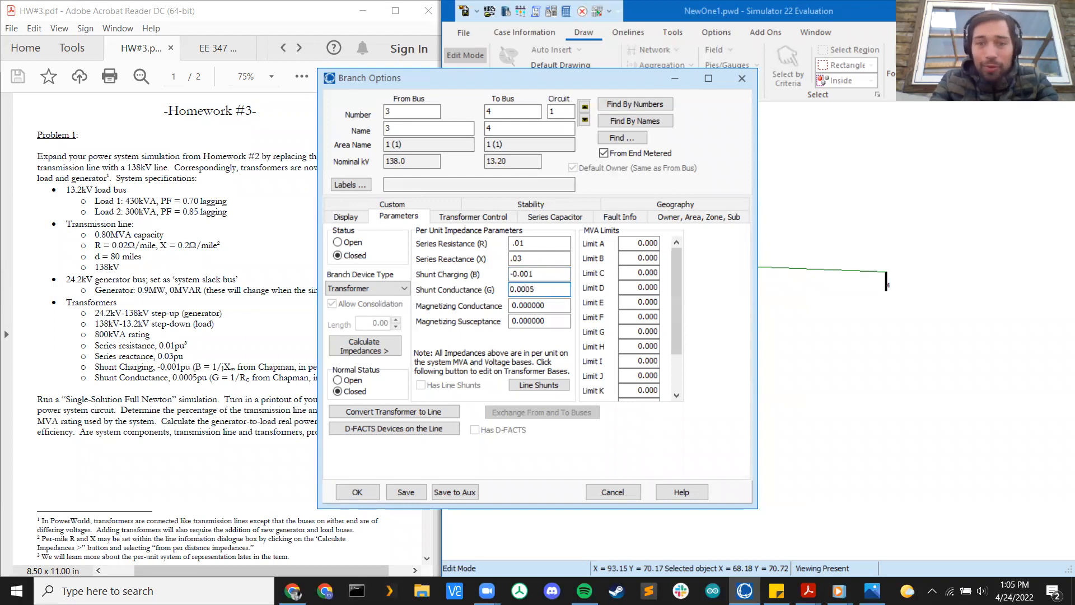
# Set MVA Limit A of the transformer between buses 3 and 4 to 0.8 and accept the branch
pyautogui.click(649, 243)
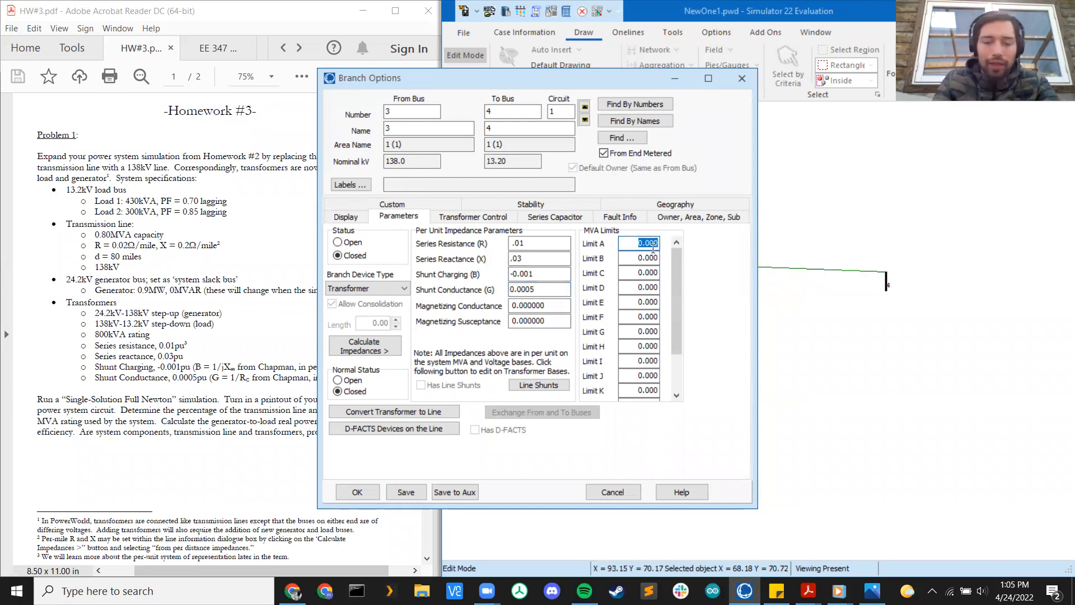
pyautogui.write('.8')
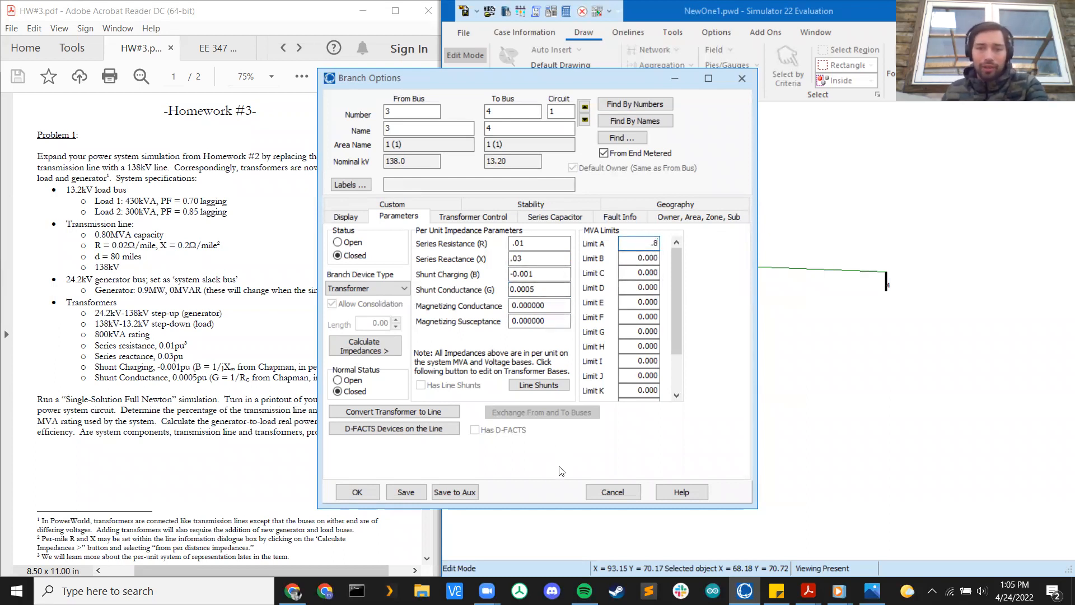
pyautogui.click(357, 493)
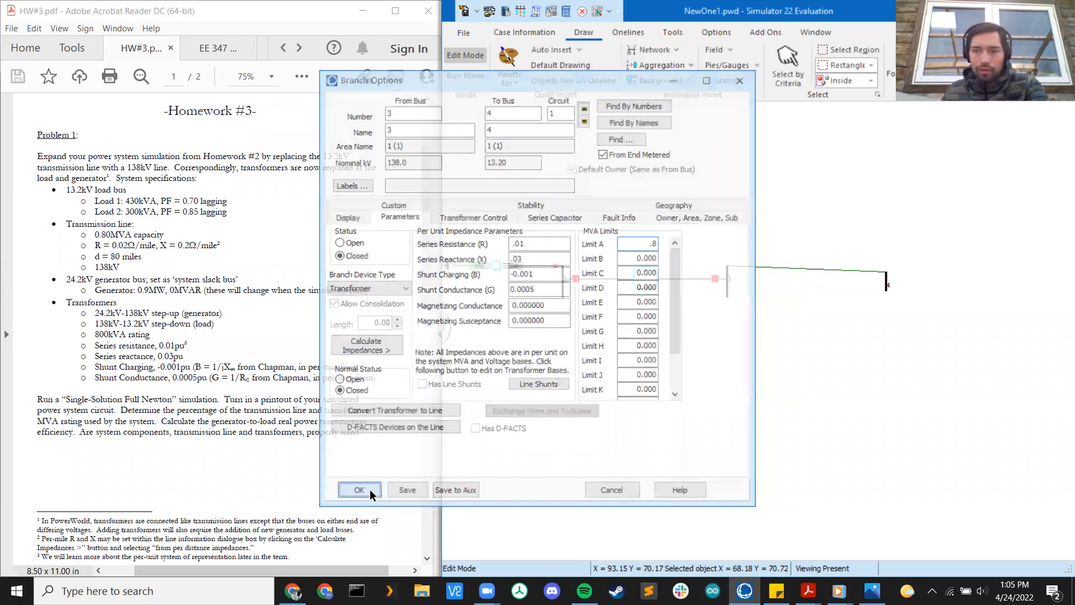
# Set the MVA Limit A of the transmission line between buses 2 and 3 to 0.8, and check the parameters of the bus 1–2 transformer
pyautogui.doubleClick(692, 279)
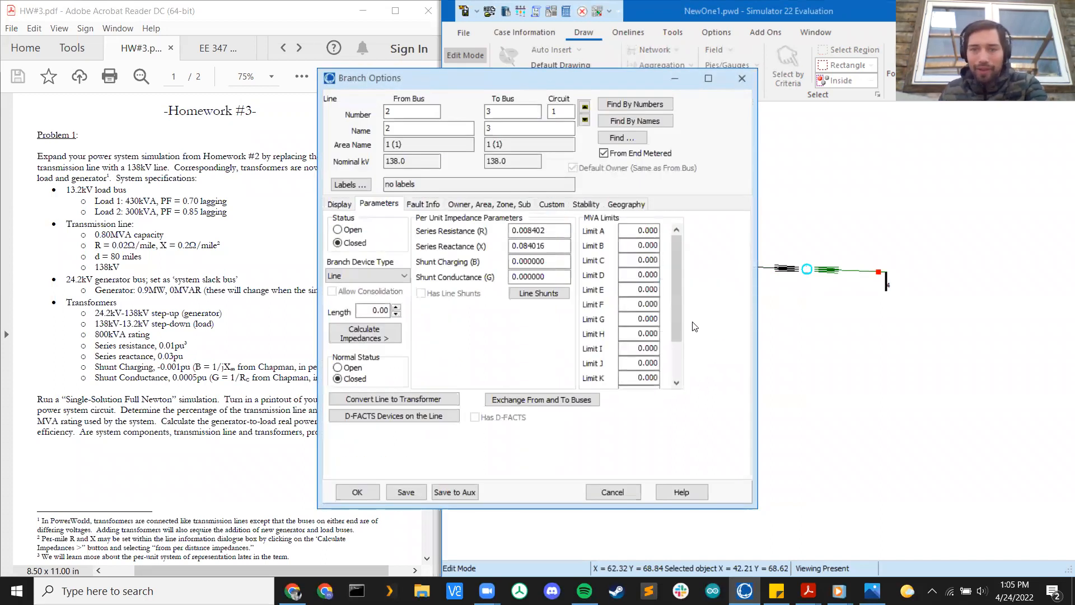
pyautogui.doubleClick(647, 230)
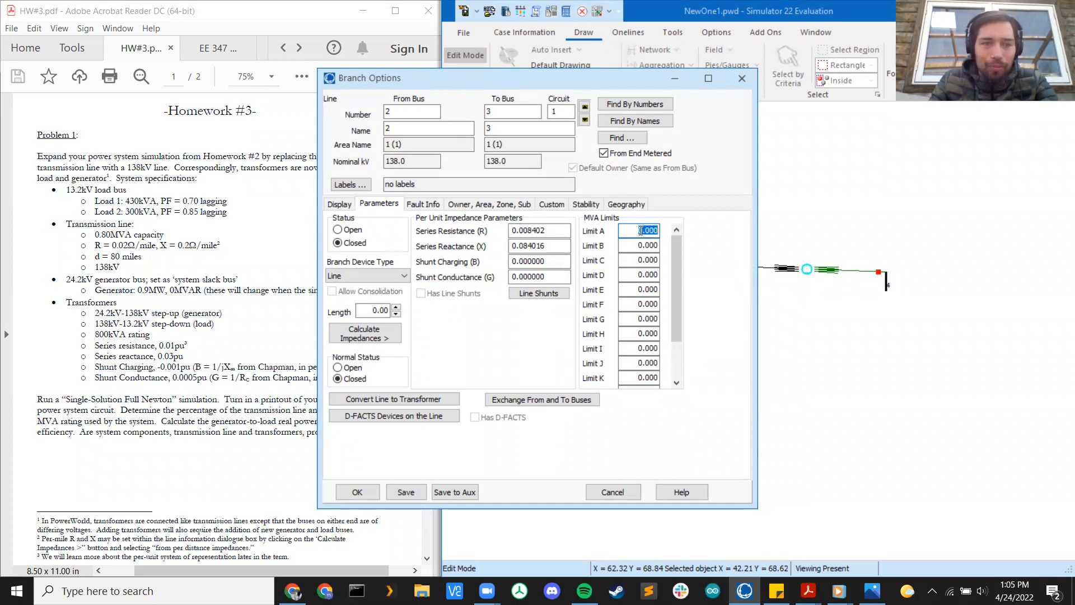
pyautogui.press('BackSpace')
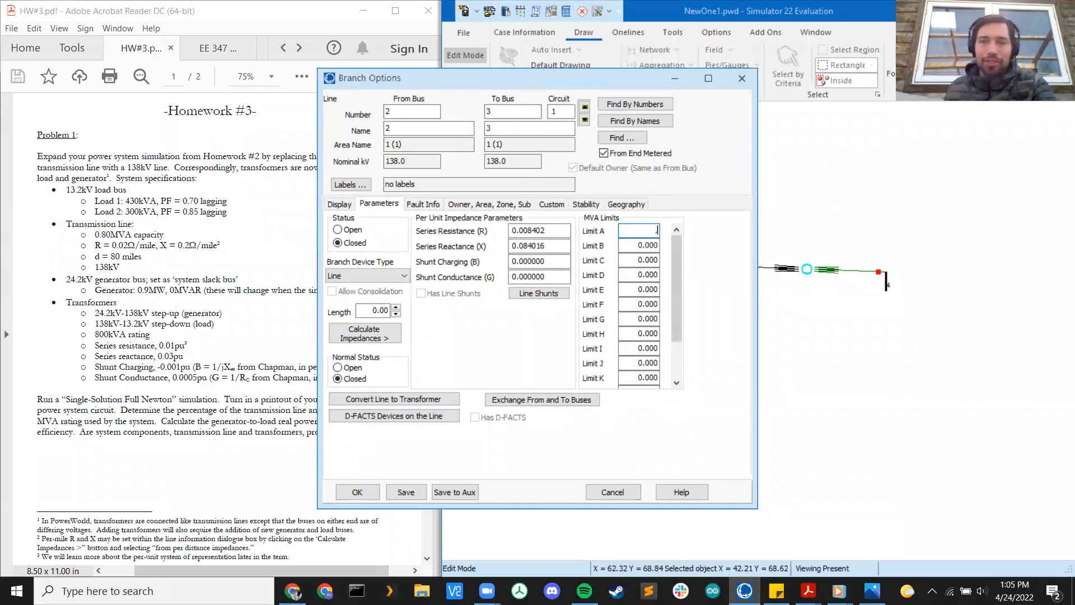
pyautogui.click(358, 492)
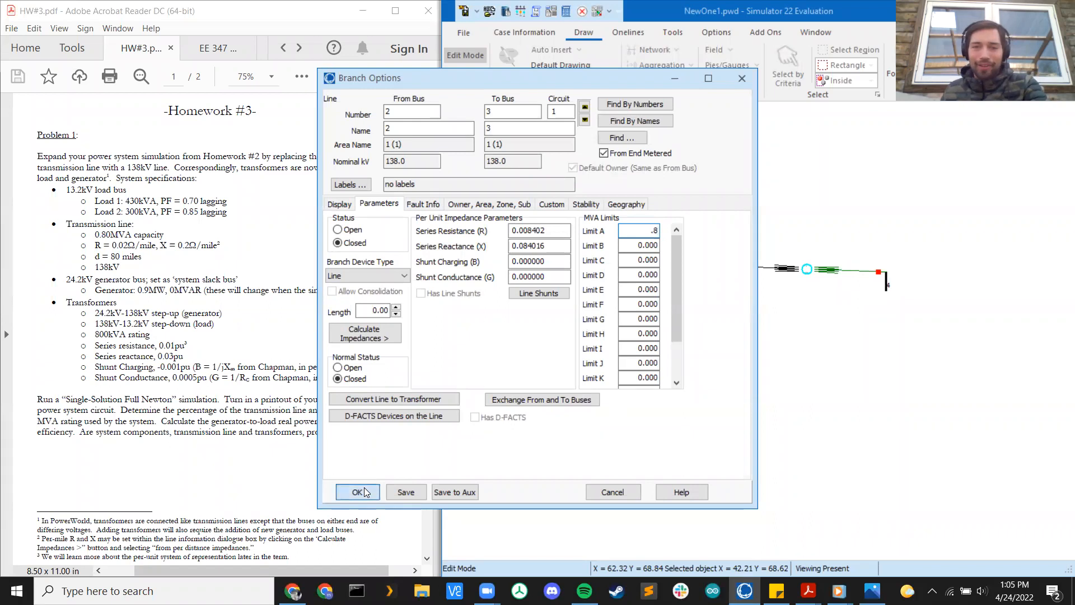
pyautogui.click(544, 267)
pyautogui.doubleClick(544, 267)
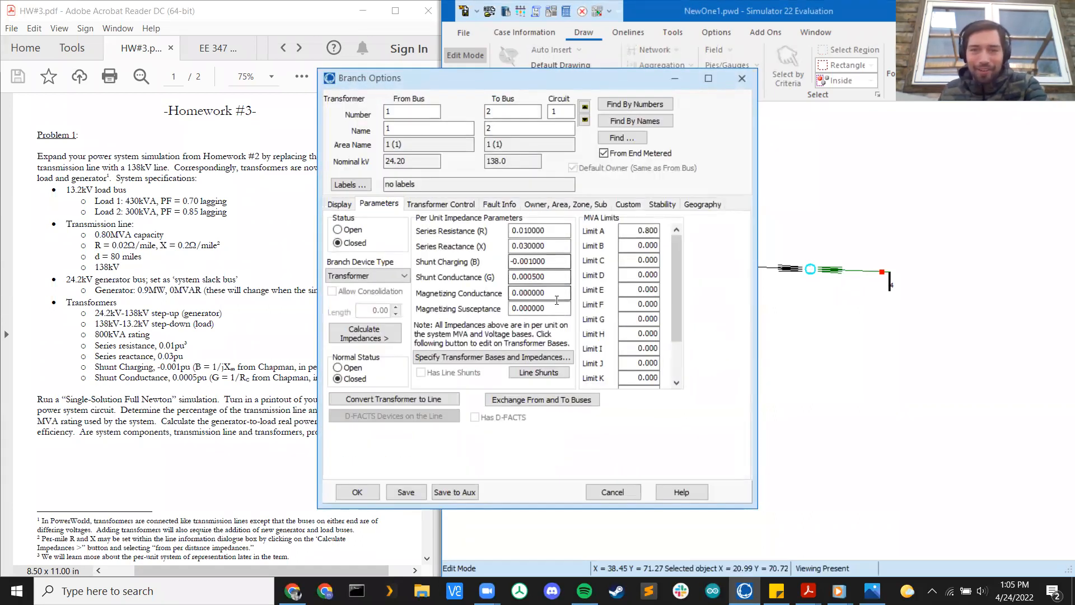
pyautogui.click(359, 492)
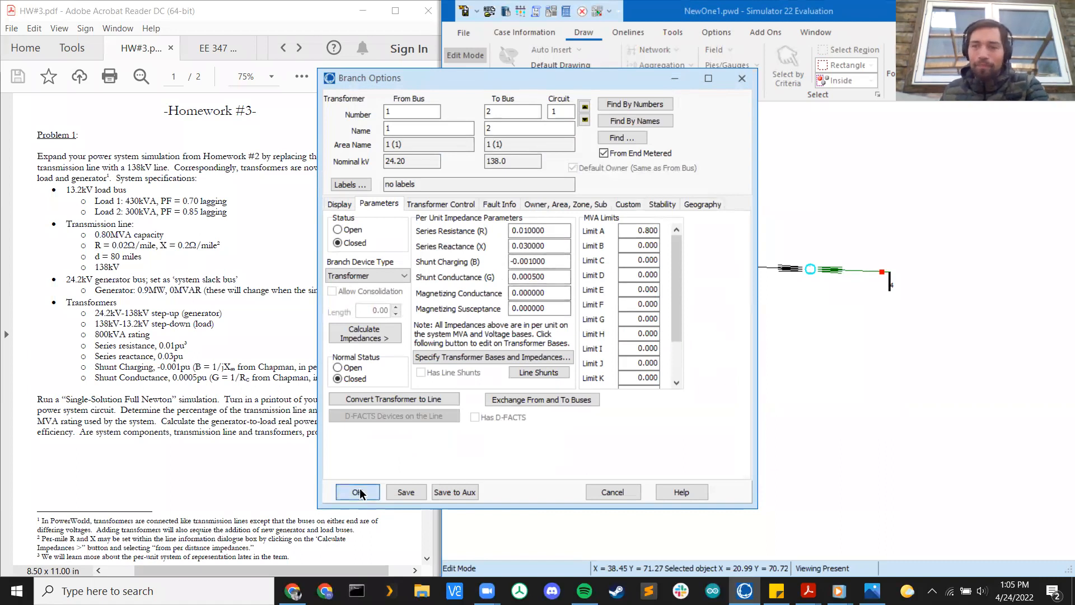
# Move bus 4 up until its transformer connection runs horizontally, and lengthen the bus downward to make room for loads
pyautogui.click(890, 281)
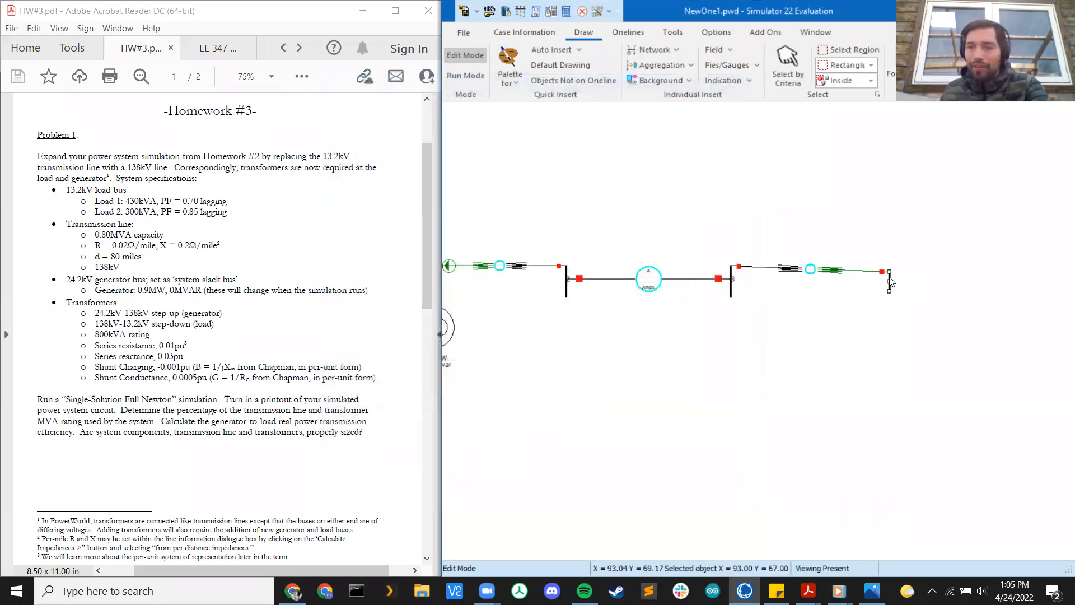
pyautogui.moveTo(890, 282); pyautogui.dragTo(891, 275)
pyautogui.click(890, 287)
pyautogui.click(890, 284)
pyautogui.moveTo(889, 287); pyautogui.dragTo(889, 317)
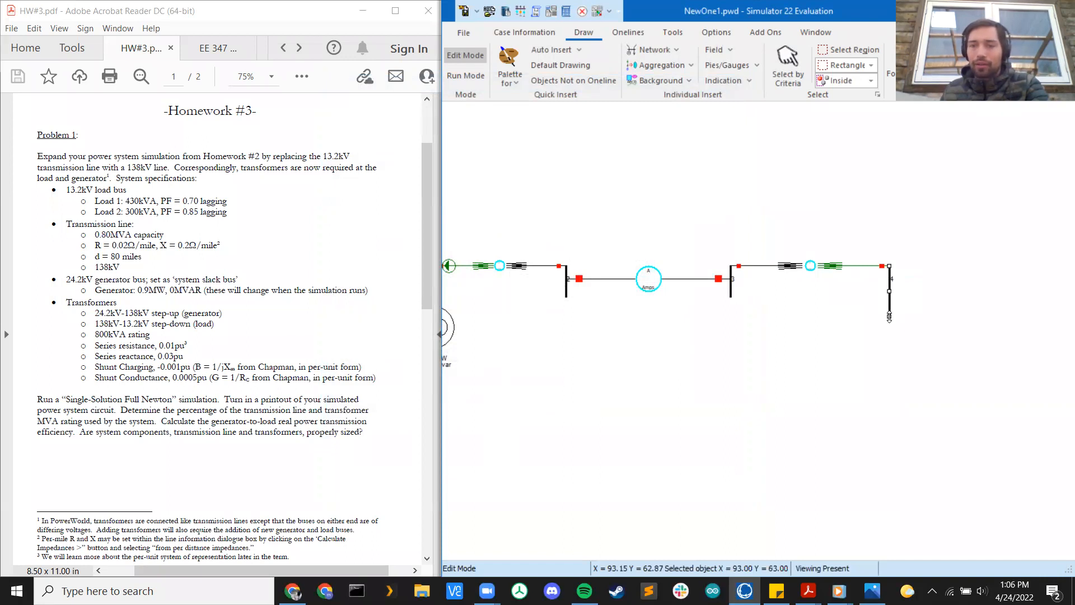
pyautogui.click(729, 460)
# Add a load to the upper part of bus 4 with constant power of 0.301 MW and 0.3071 Mvar
pyautogui.scroll(-1, 788, 440)
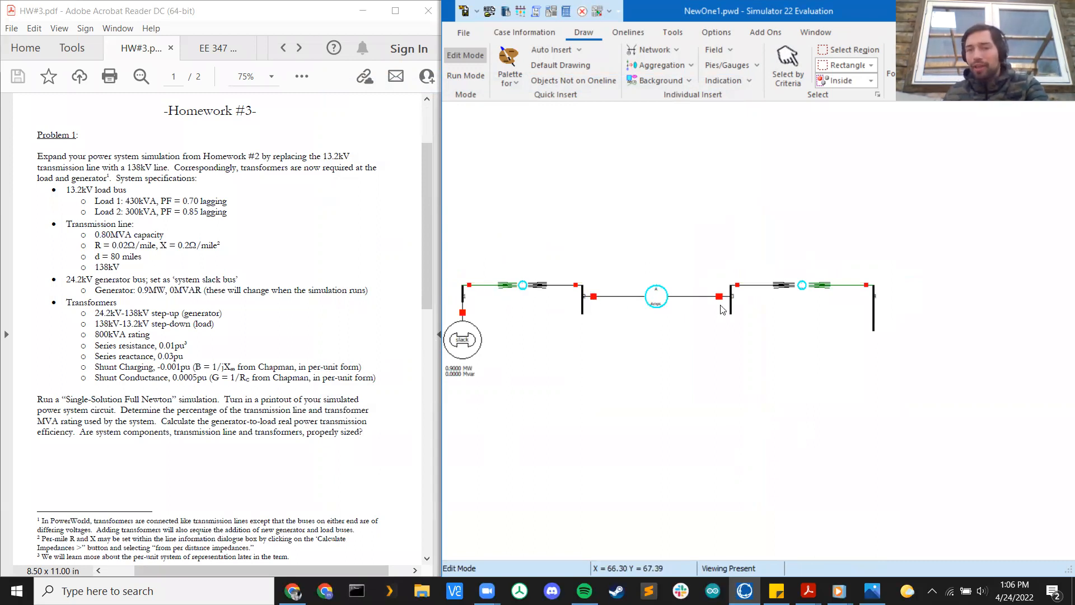
pyautogui.moveTo(859, 358); pyautogui.dragTo(626, 345)
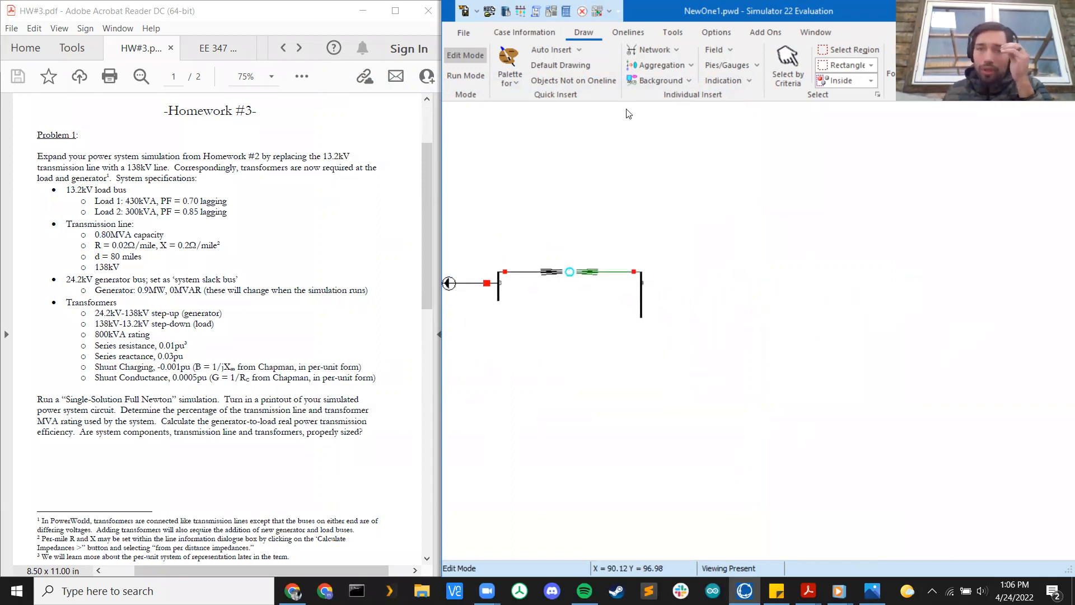
pyautogui.click(661, 49)
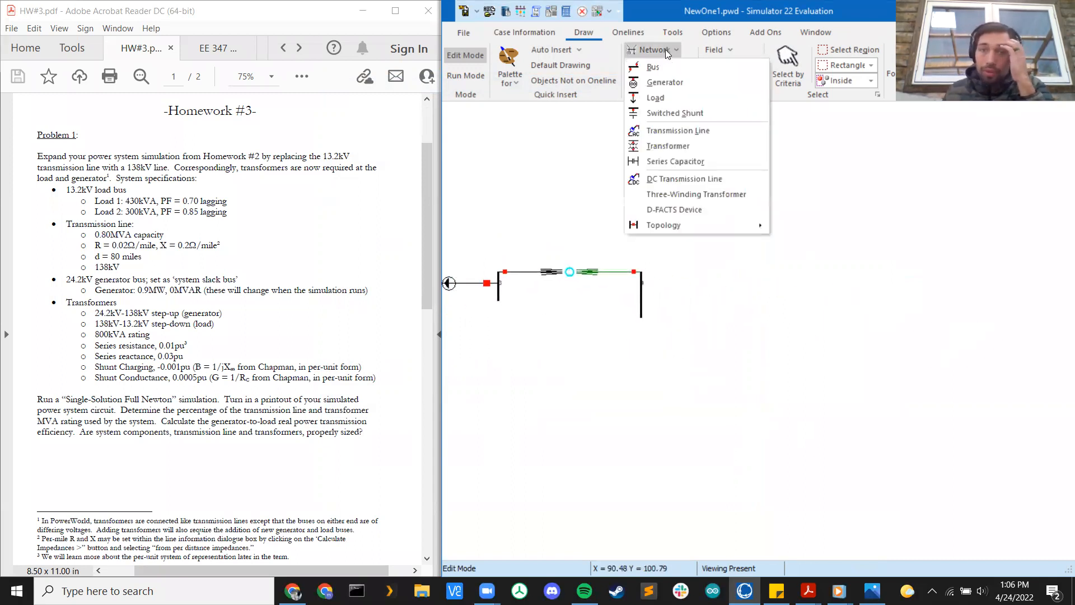
pyautogui.click(657, 99)
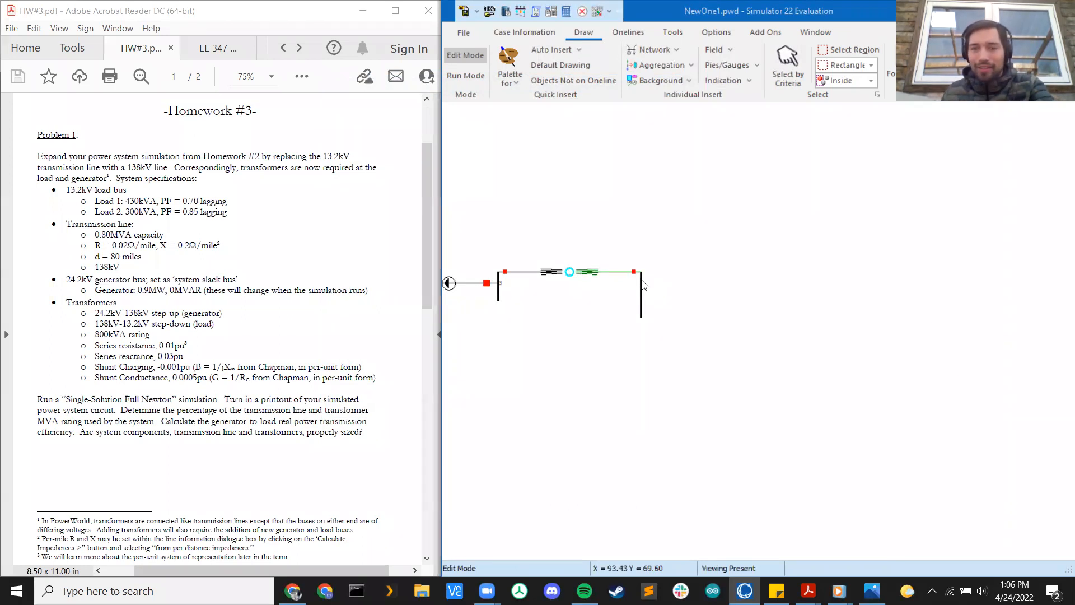
pyautogui.click(642, 278)
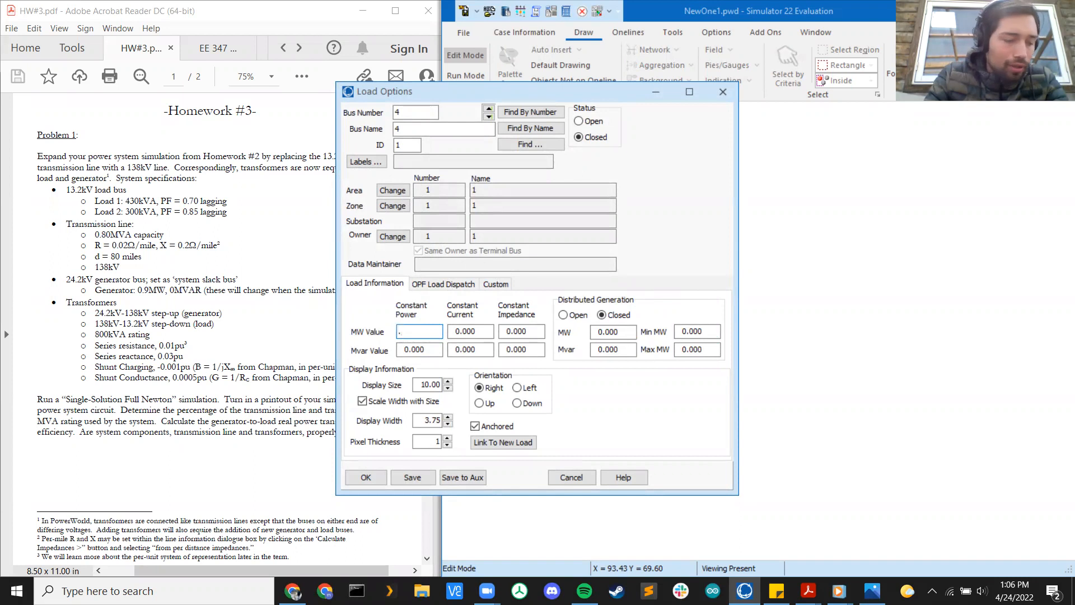
pyautogui.press('Tab')
pyautogui.press('Tab')
pyautogui.press('Tab')
pyautogui.hotkey('shift', 'Tab')
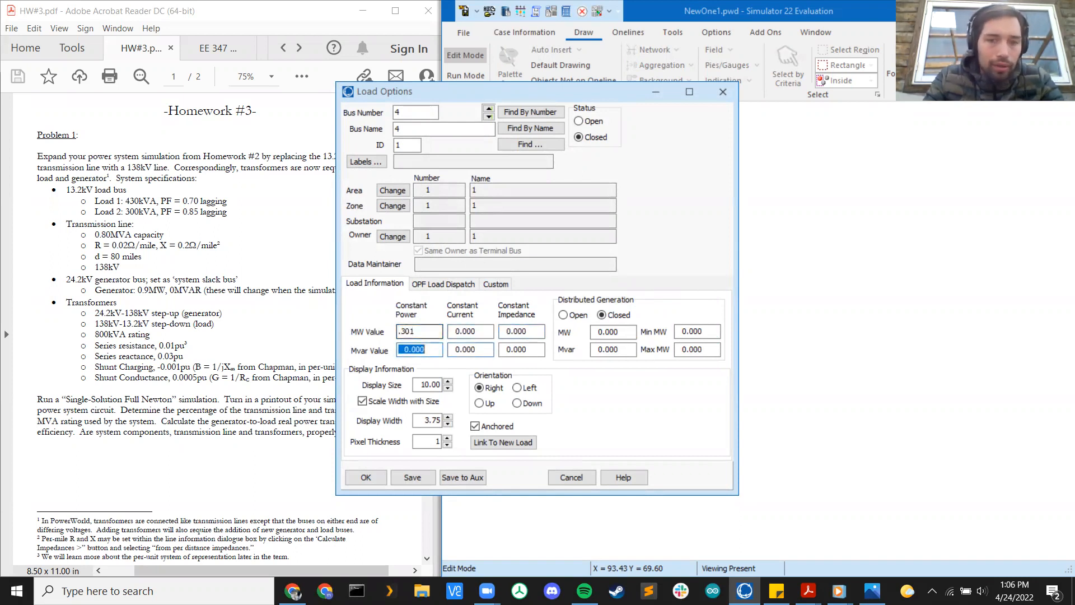
pyautogui.write('.3071')
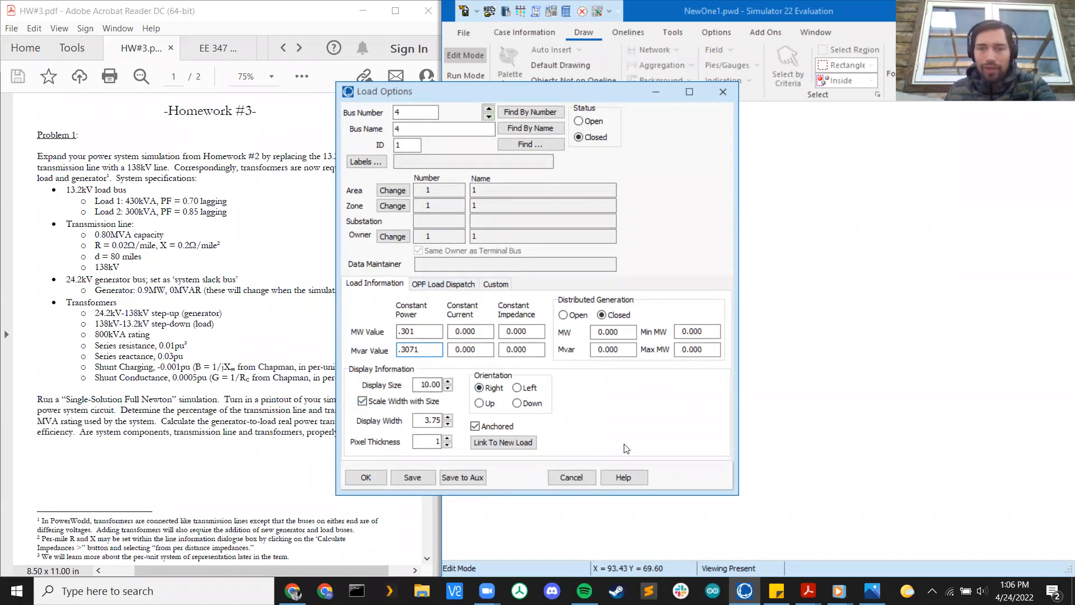
pyautogui.click(366, 477)
# Set the MW and Mvar fields of the upper load at bus 4 to four digits right of the decimal
pyautogui.click(722, 277)
pyautogui.scroll(2, 714, 275)
pyautogui.doubleClick(707, 271)
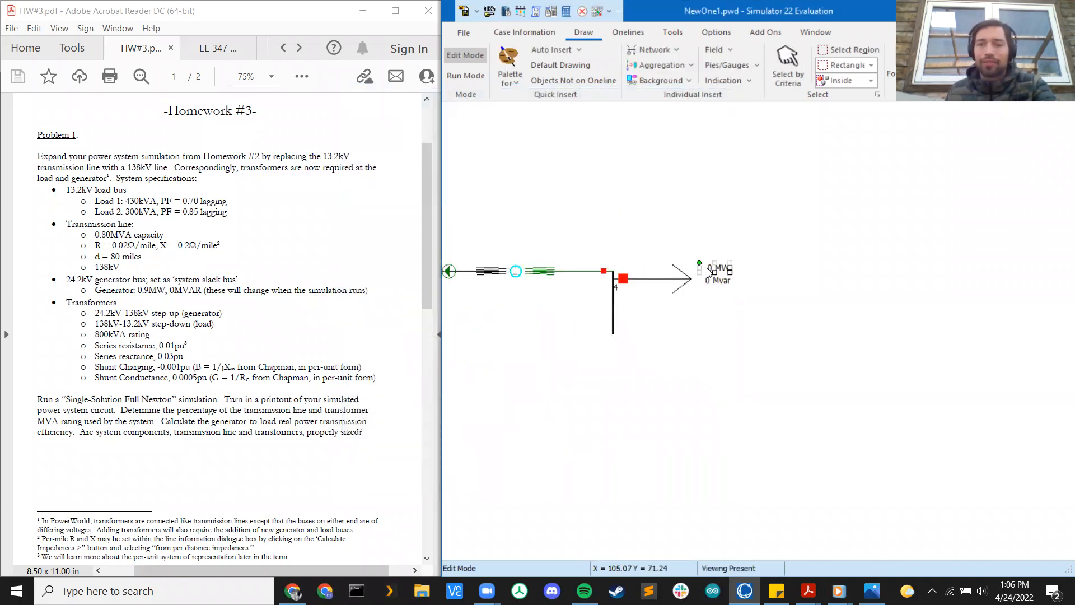
pyautogui.doubleClick(448, 259)
pyautogui.write('4')
pyautogui.click(402, 384)
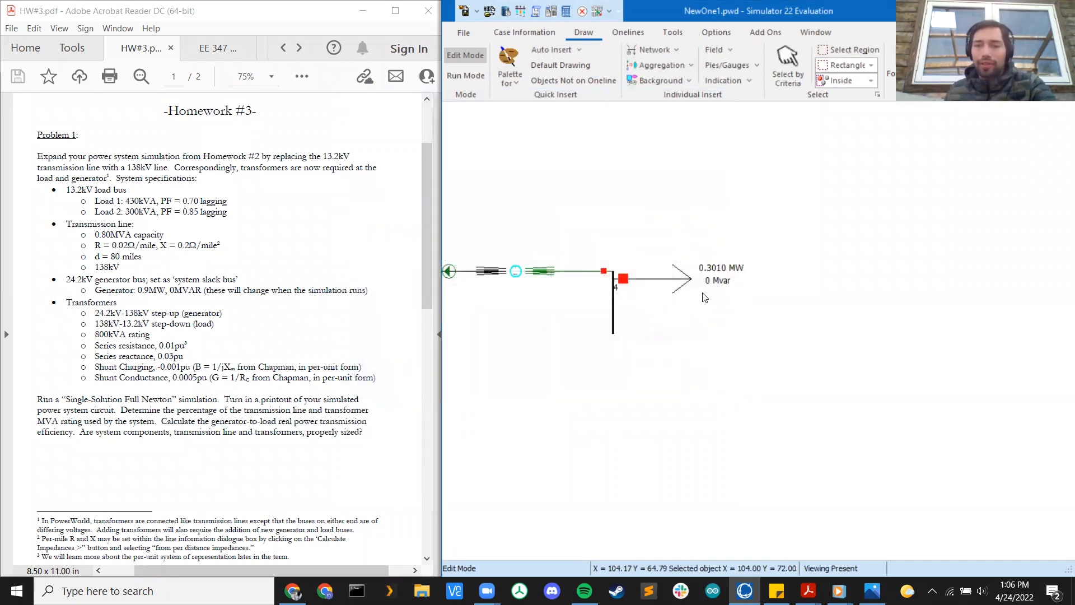
pyautogui.click(710, 287)
pyautogui.doubleClick(711, 286)
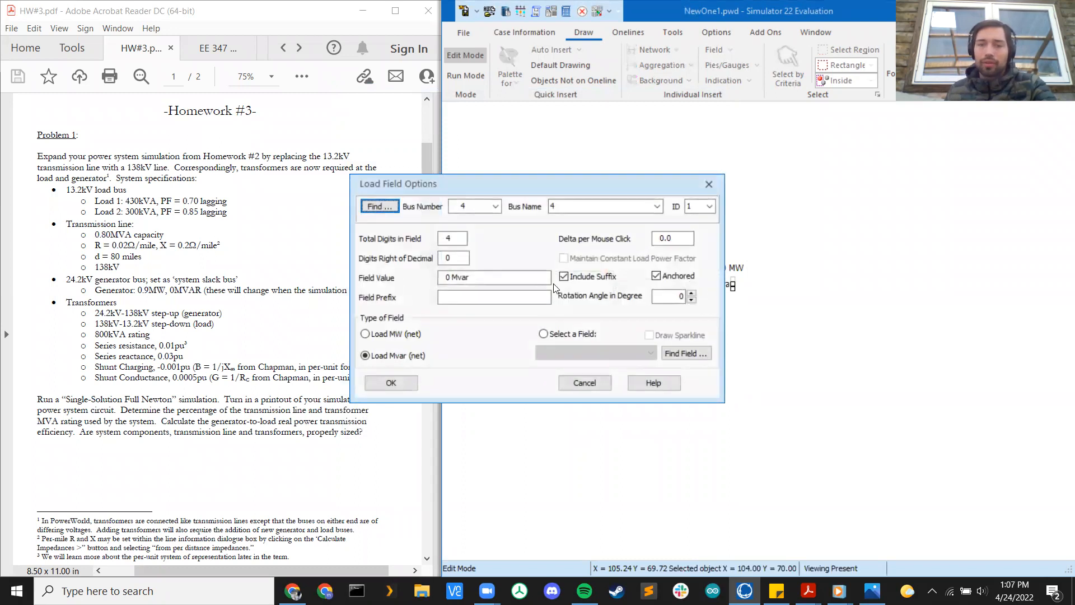
pyautogui.doubleClick(450, 258)
pyautogui.write('4')
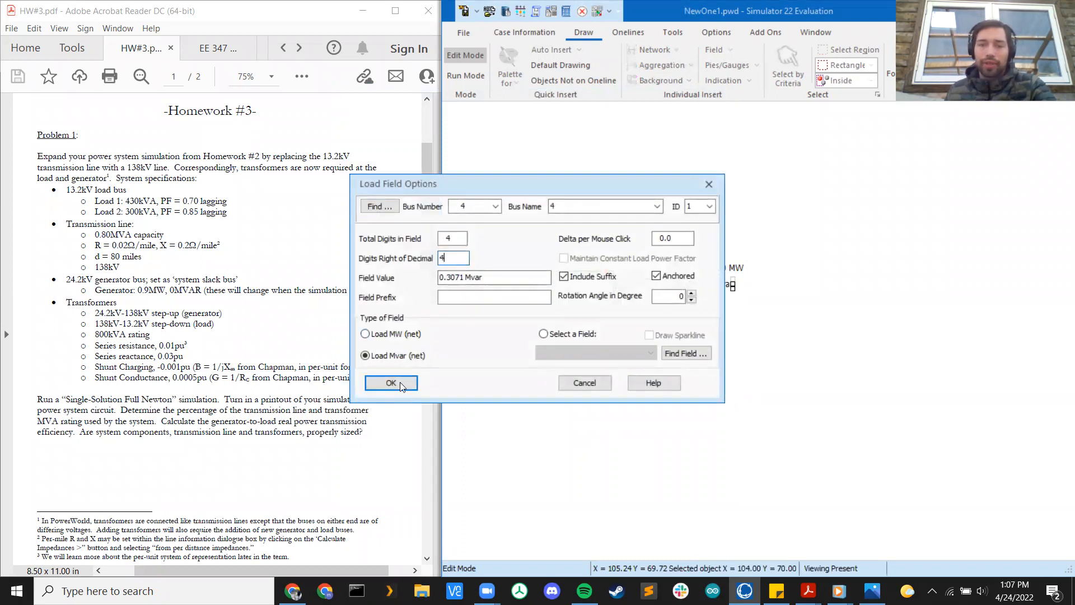
pyautogui.click(391, 383)
# Create a second load on the lower part of bus 4 with constant power of 0.2550 MW and 0.1580 Mvar
pyautogui.click(655, 49)
pyautogui.click(674, 93)
pyautogui.click(614, 329)
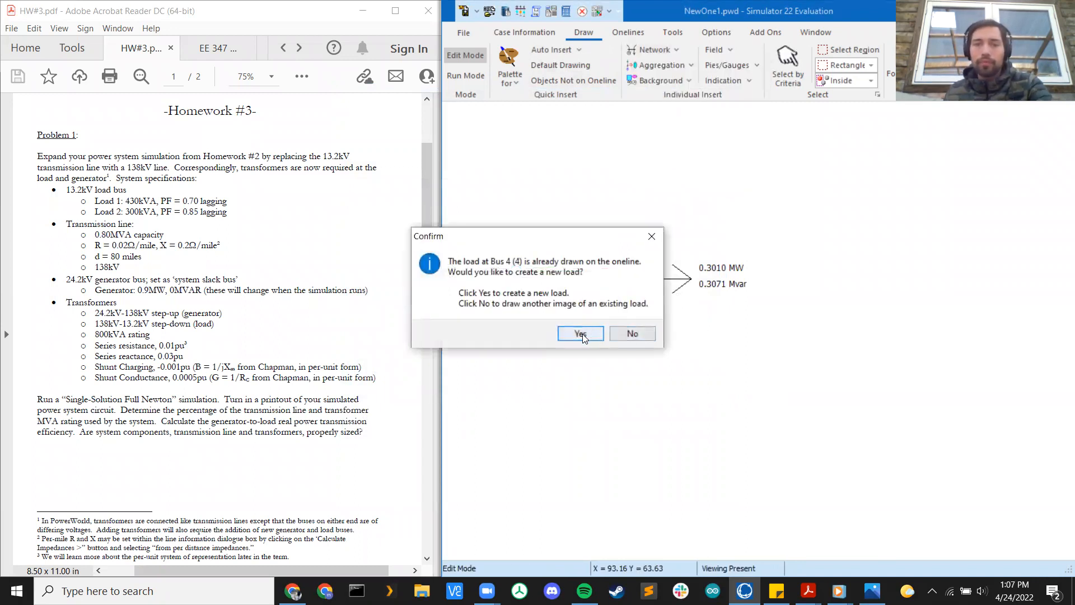
pyautogui.click(580, 334)
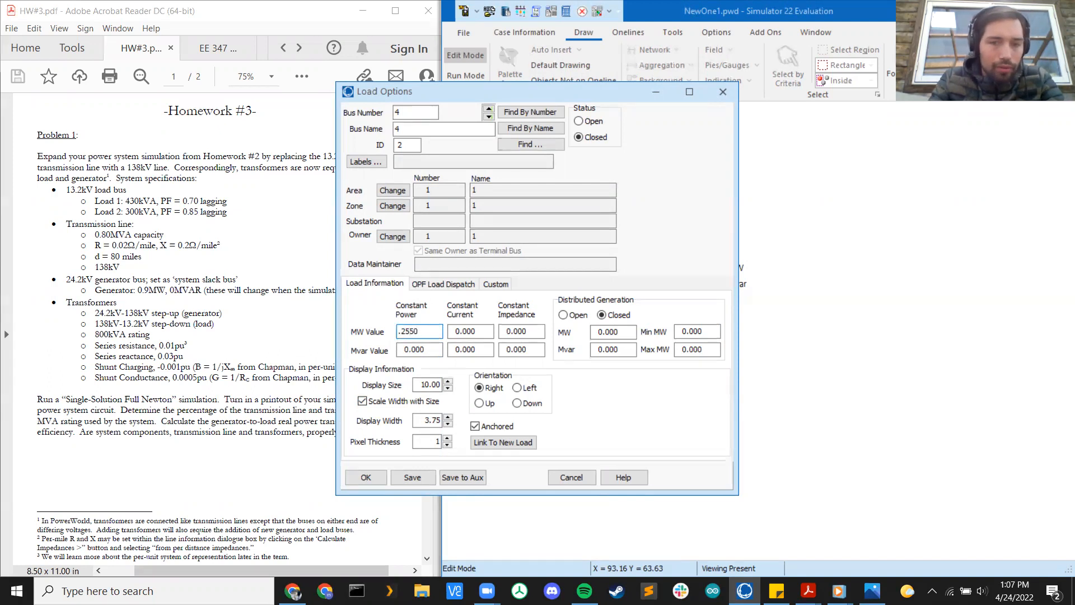
pyautogui.press('Tab')
pyautogui.write('.1580')
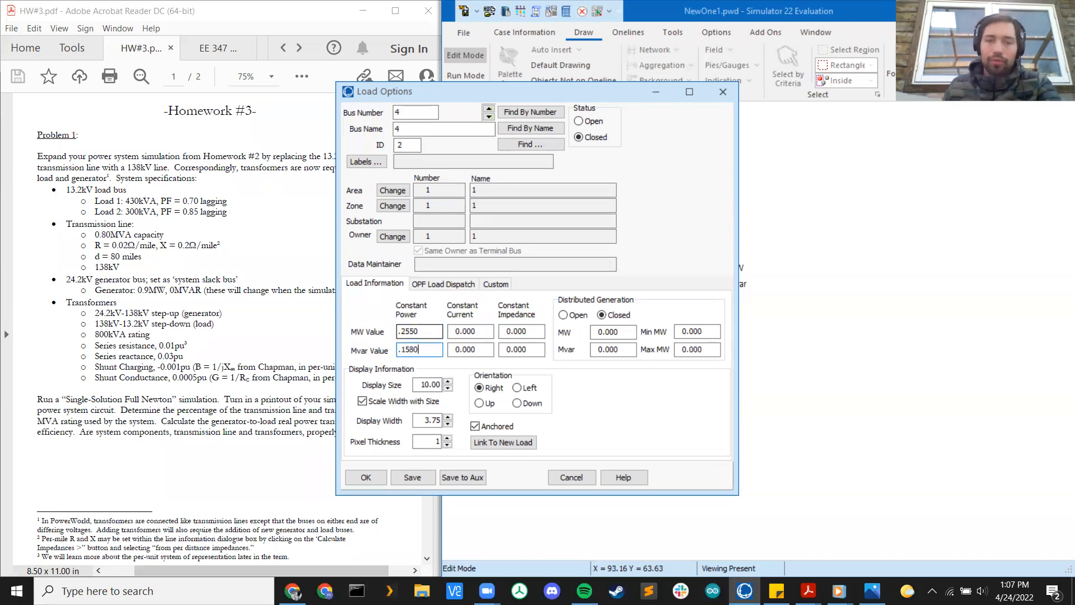
pyautogui.click(365, 478)
# Set the MW and Mvar fields of the lower load at bus 4 to four digits right of the decimal
pyautogui.click(715, 318)
pyautogui.doubleClick(714, 318)
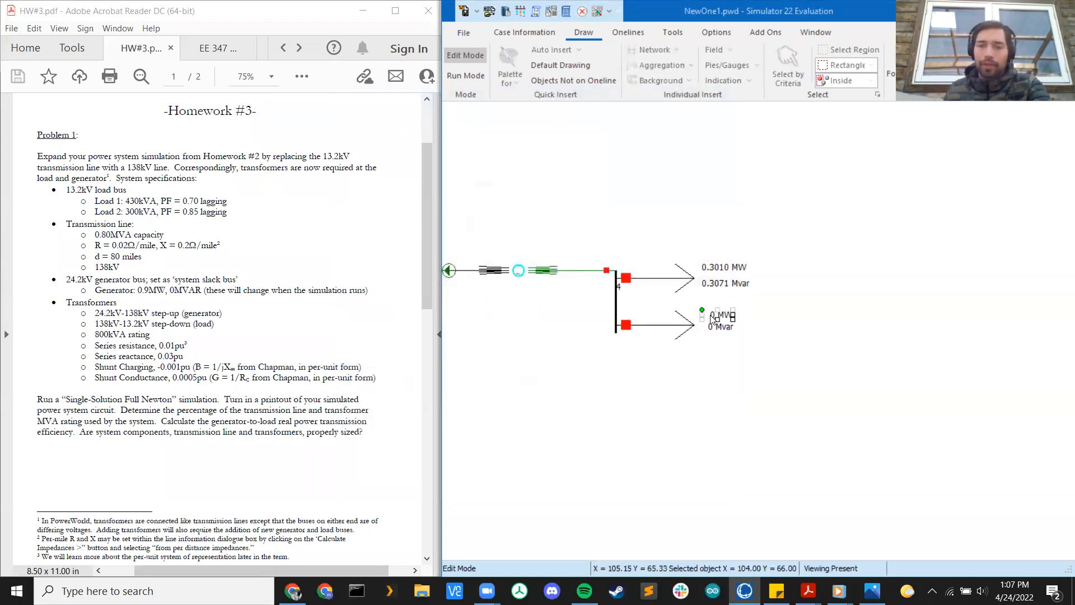
pyautogui.doubleClick(456, 258)
pyautogui.write('4')
pyautogui.click(392, 384)
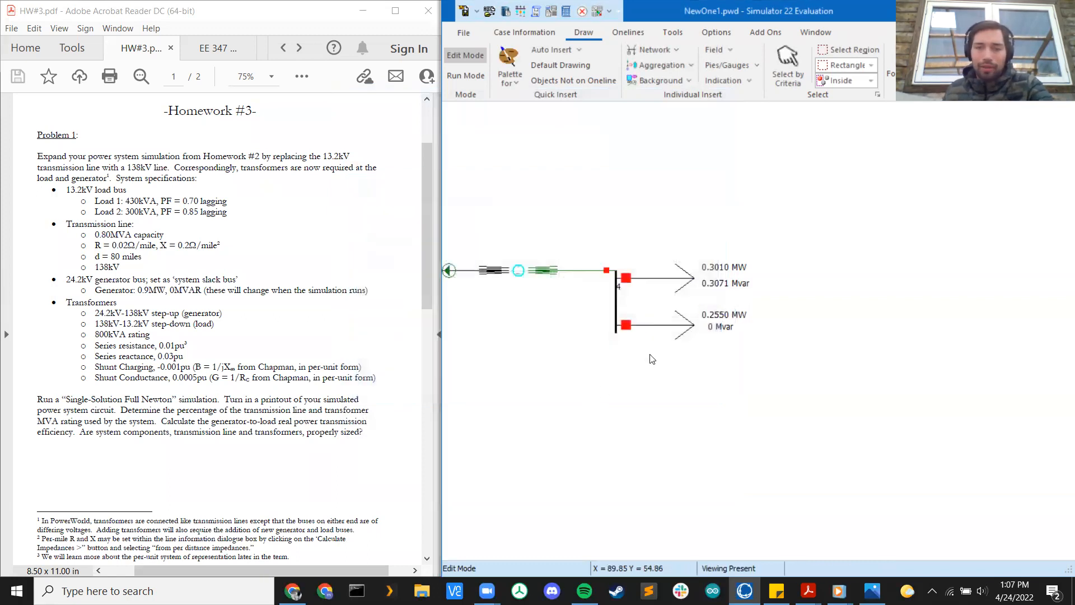
pyautogui.click(712, 330)
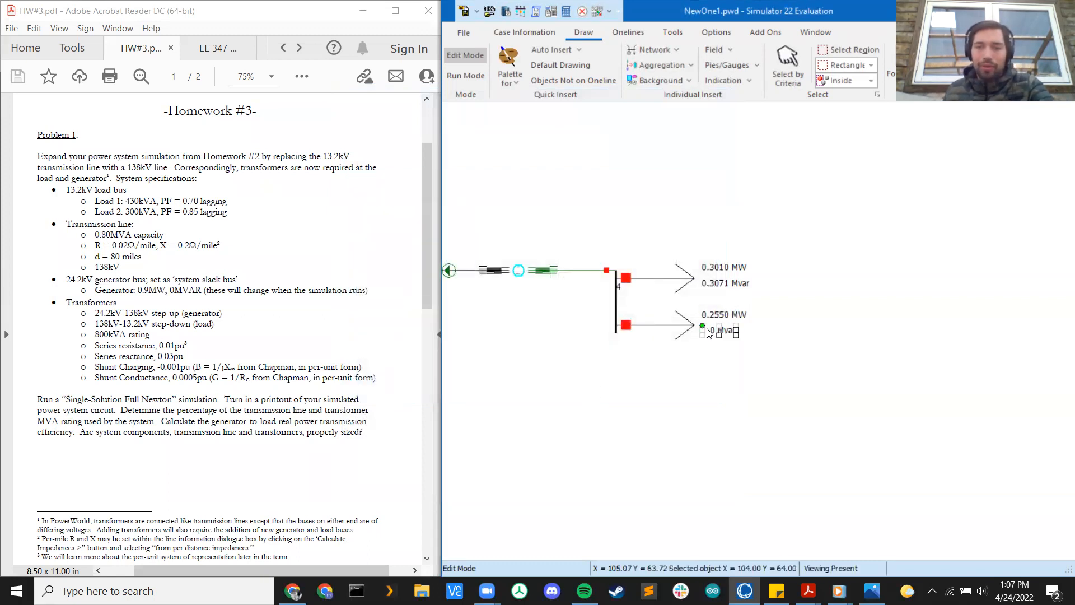
pyautogui.doubleClick(710, 333)
pyautogui.doubleClick(456, 258)
pyautogui.write('4')
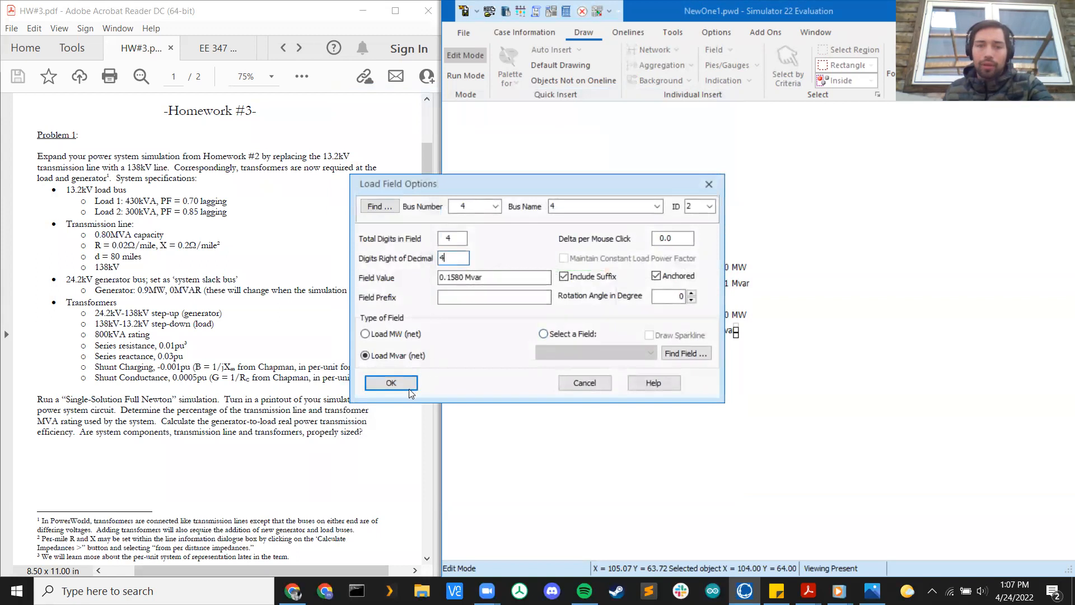
pyautogui.click(414, 385)
# Maximize the simulator window and solve the system's power flow with the Newton method in Run Mode
pyautogui.moveTo(776, 398); pyautogui.dragTo(978, 393)
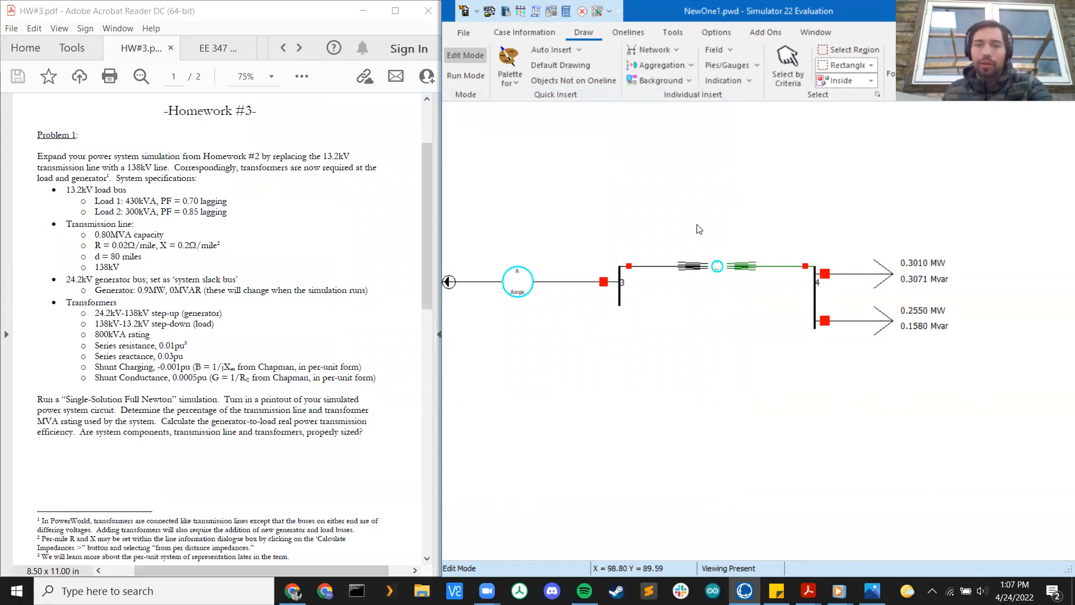
pyautogui.press('super+Up')
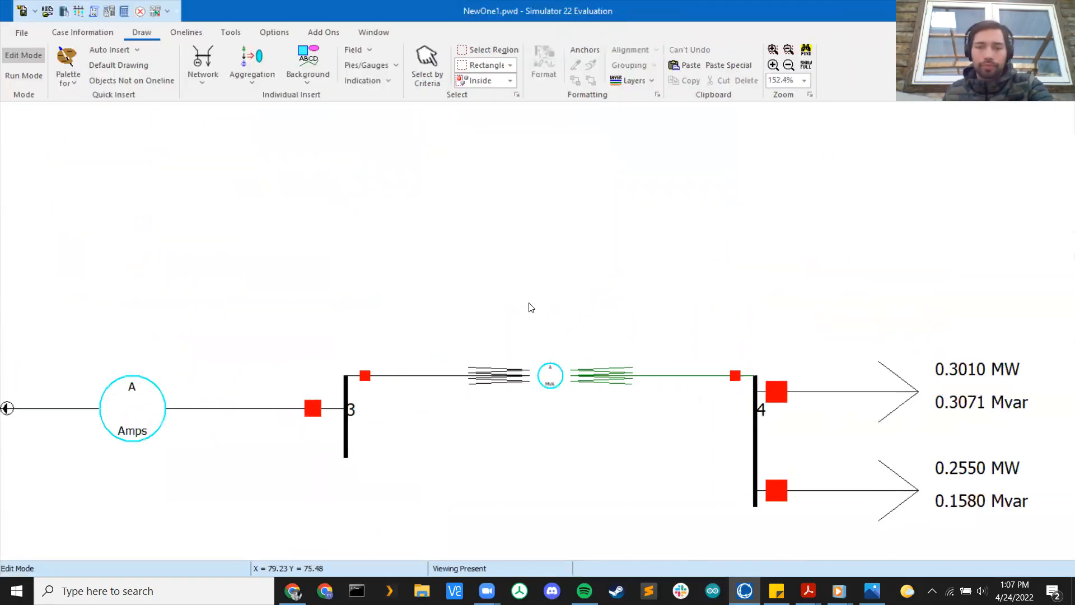
pyautogui.scroll(-5, 525, 303)
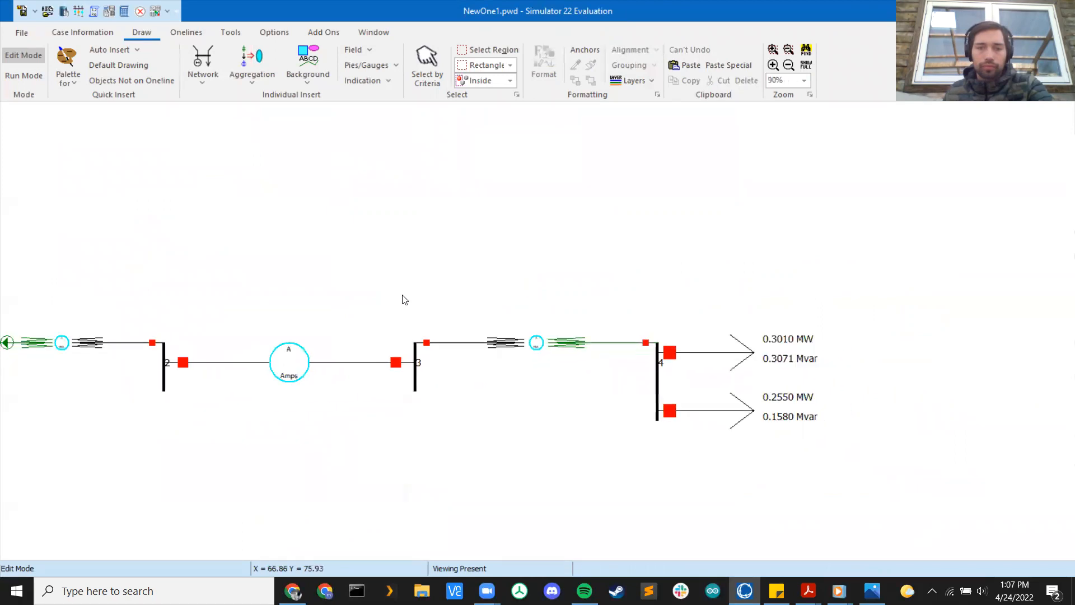
pyautogui.moveTo(420, 278); pyautogui.dragTo(536, 222)
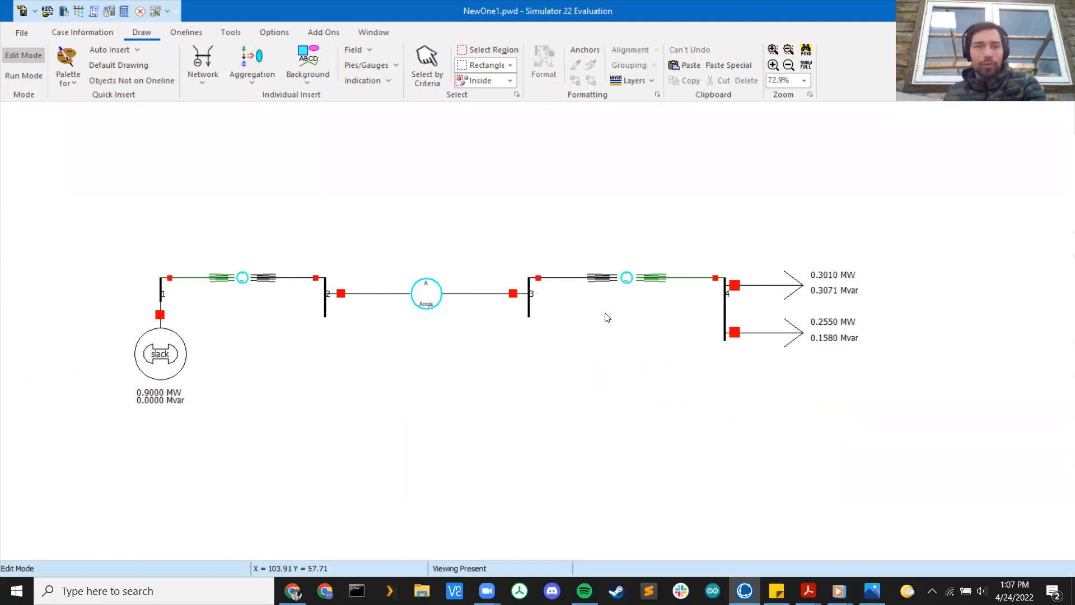
pyautogui.click(32, 77)
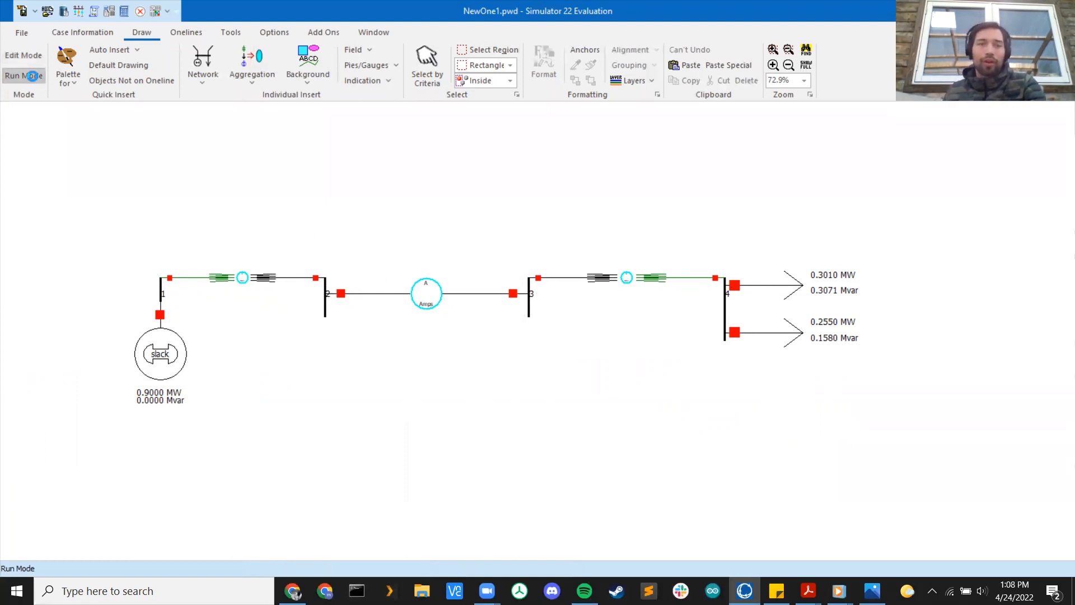
pyautogui.click(230, 31)
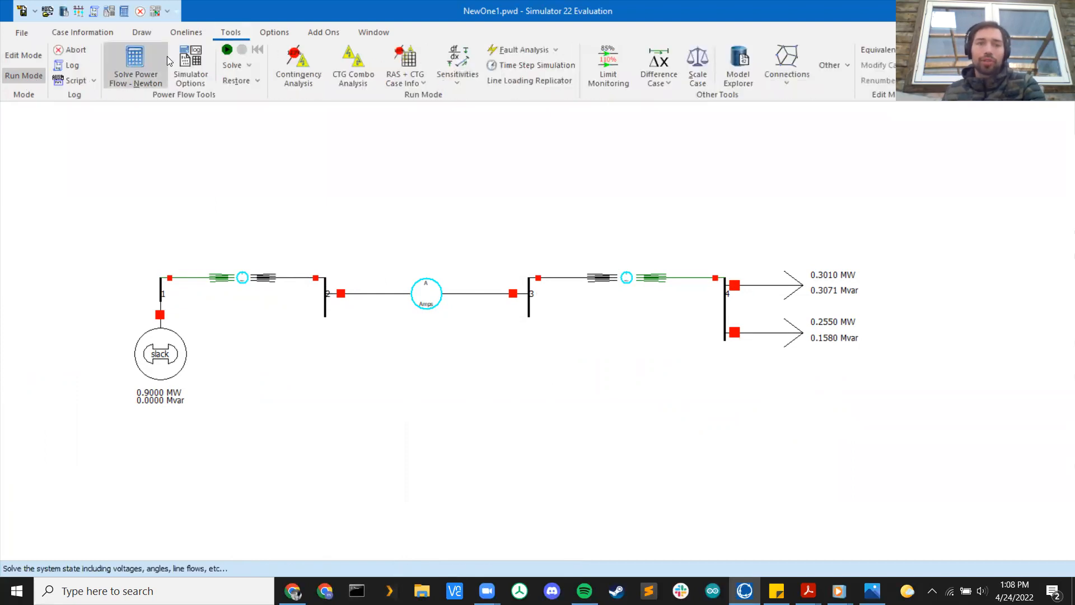
pyautogui.click(145, 62)
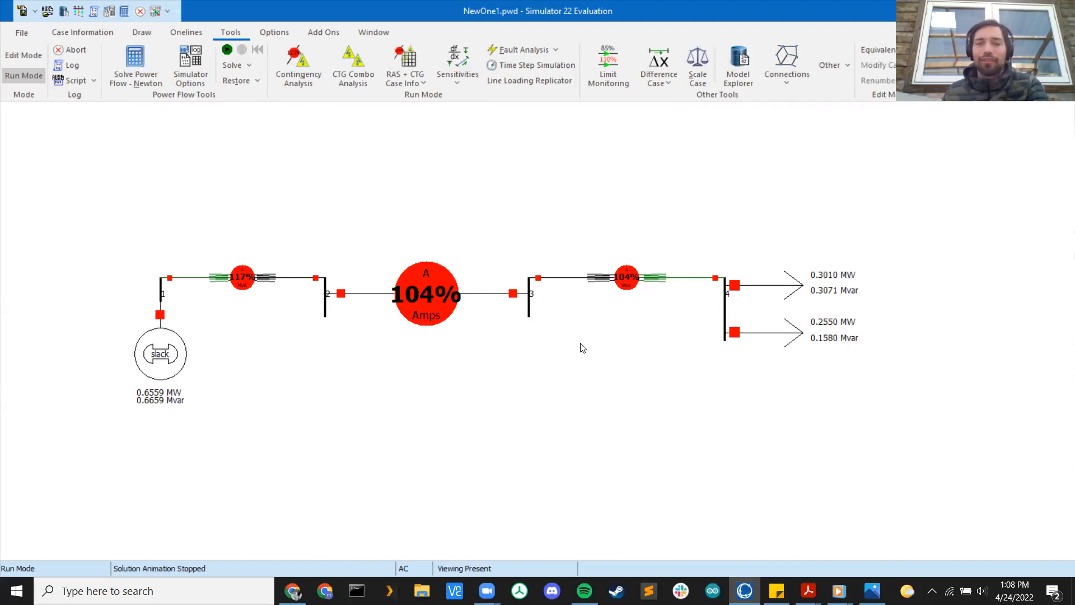
pyautogui.scroll(1, 463, 396)
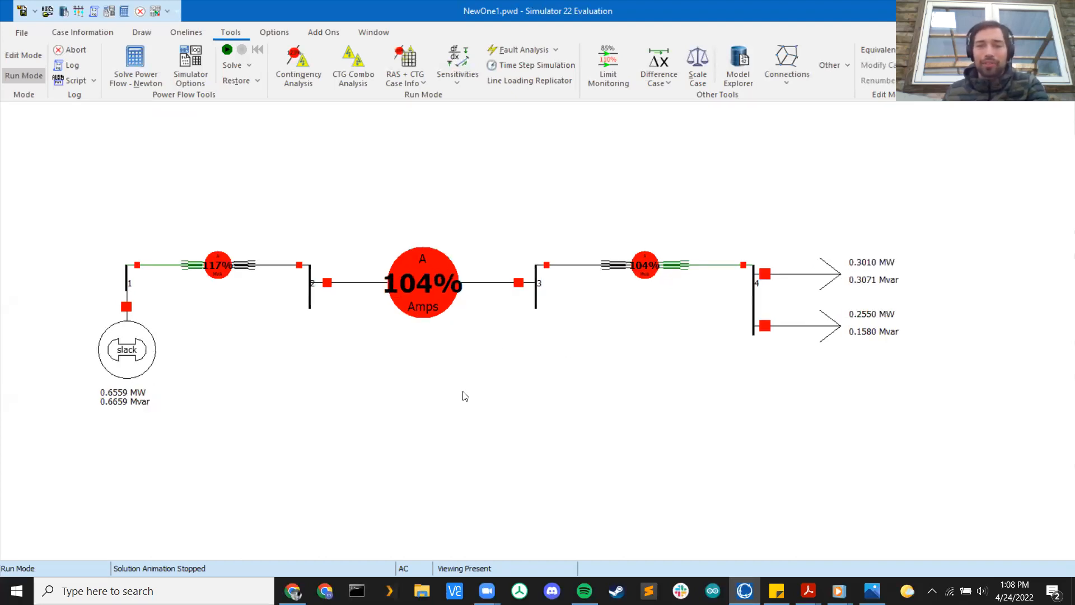